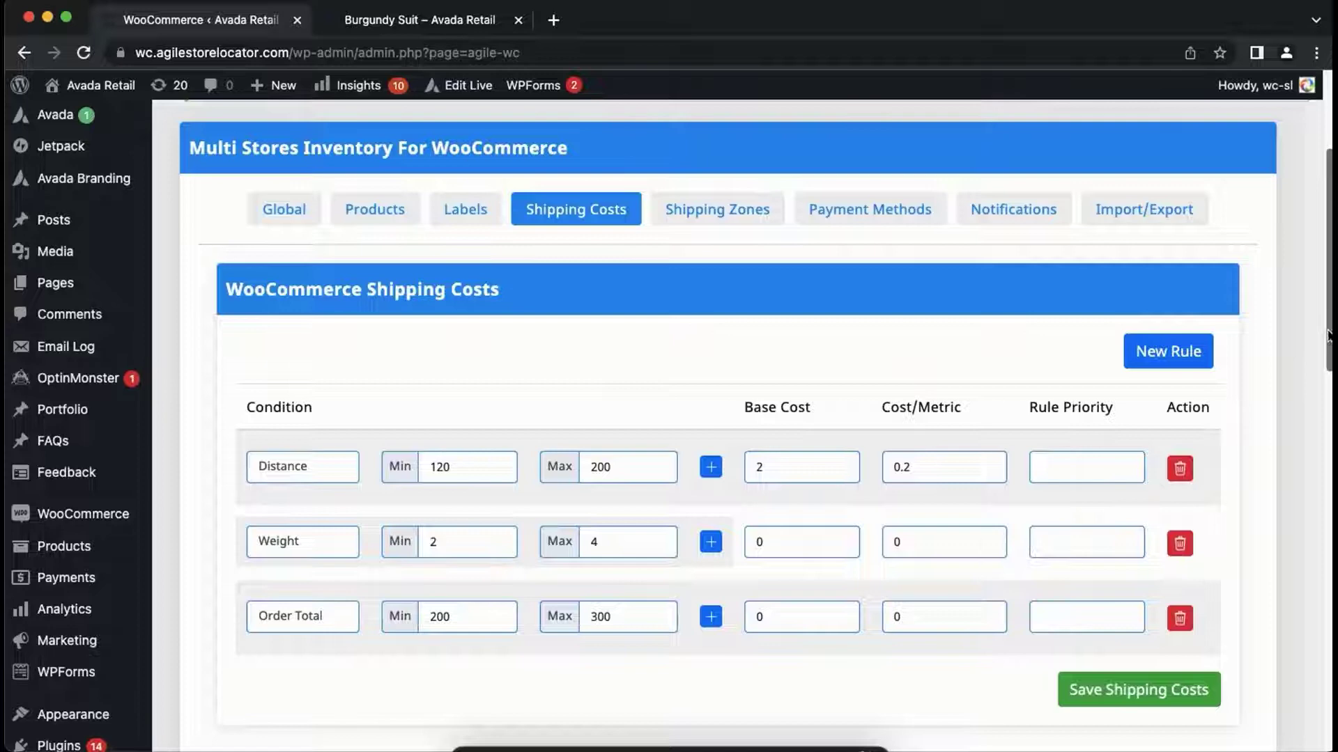
pyautogui.scroll(-1, 1329, 335)
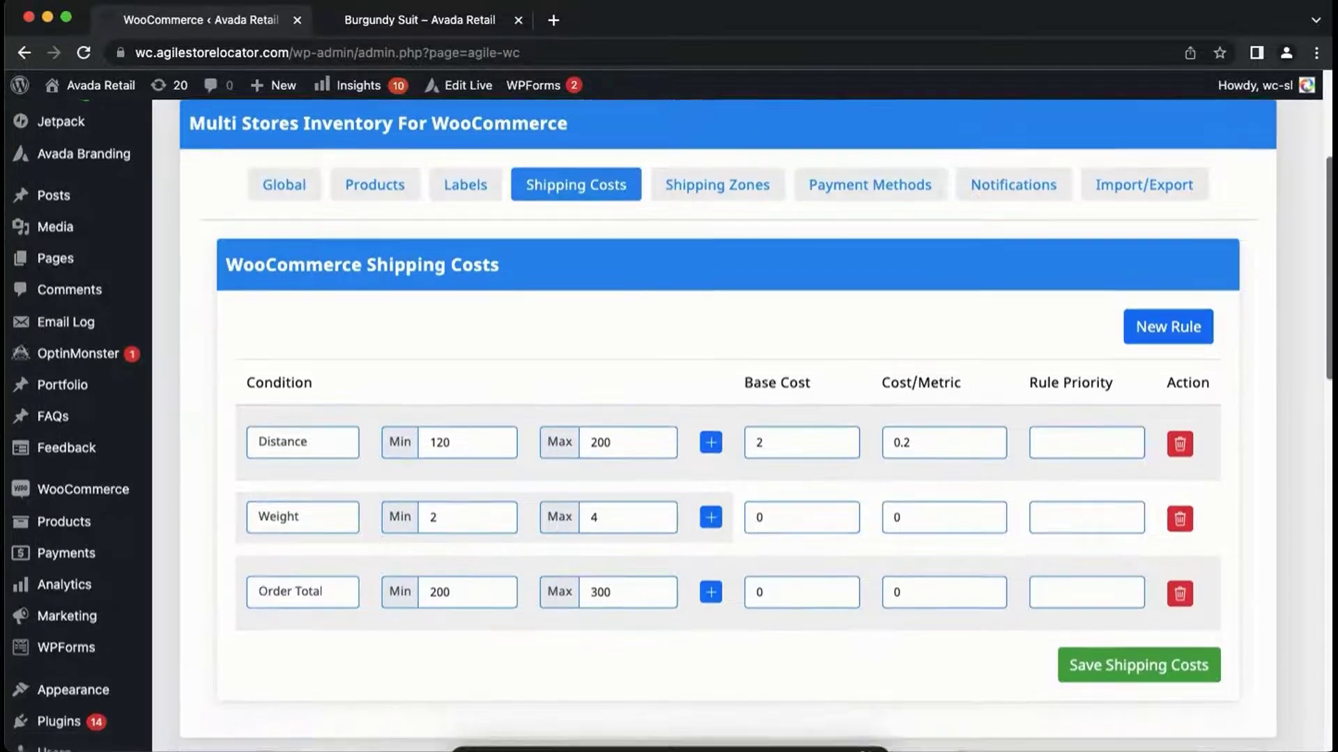
pyautogui.scroll(-5, 732, 419)
pyautogui.scroll(-3, 733, 418)
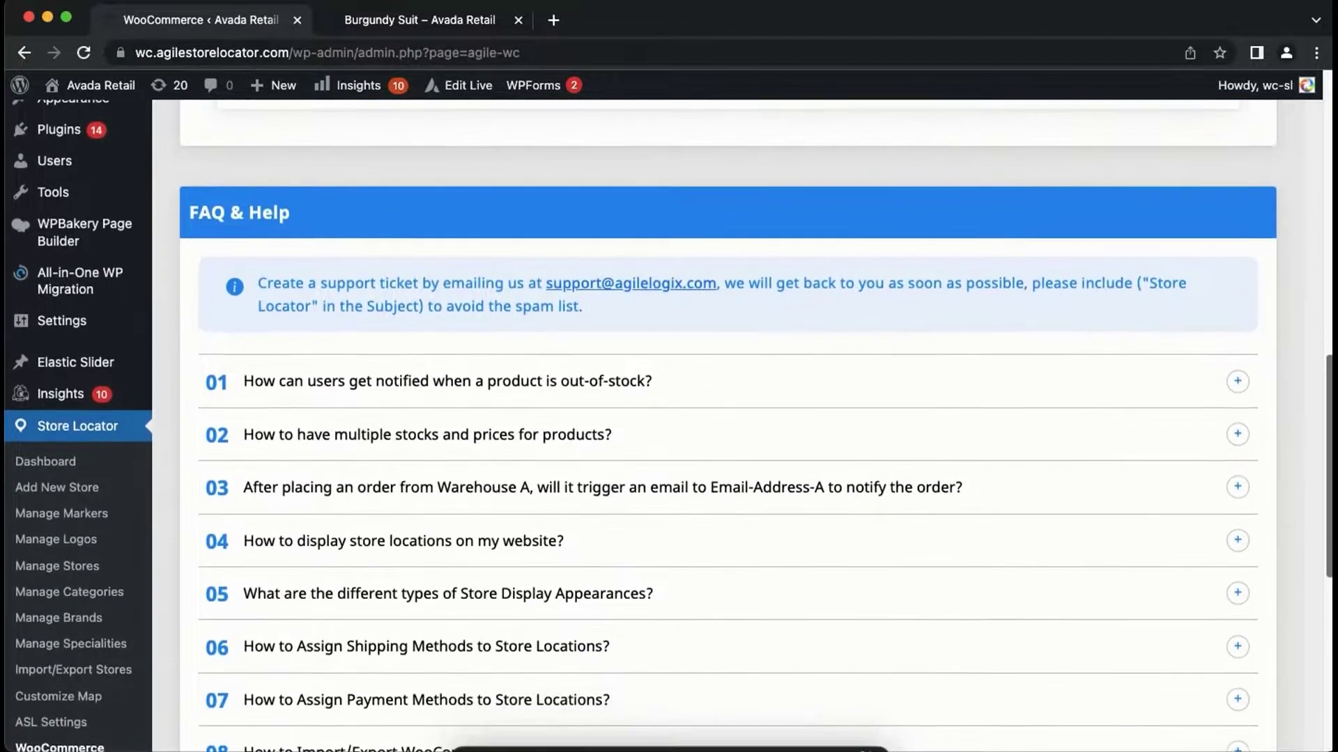
pyautogui.scroll(-3, 732, 418)
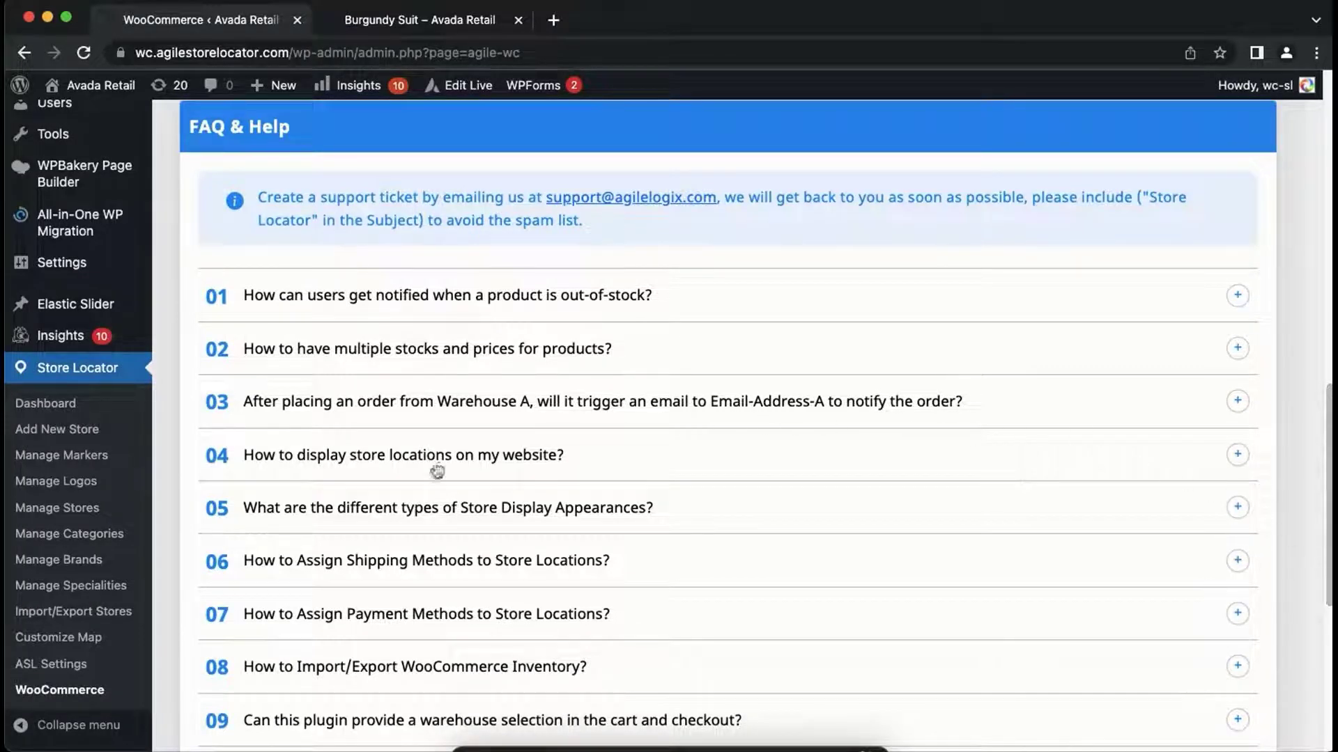
# Reload the Multi Stores Inventory settings page from Store Locator > WooCommerce
pyautogui.click(88, 697)
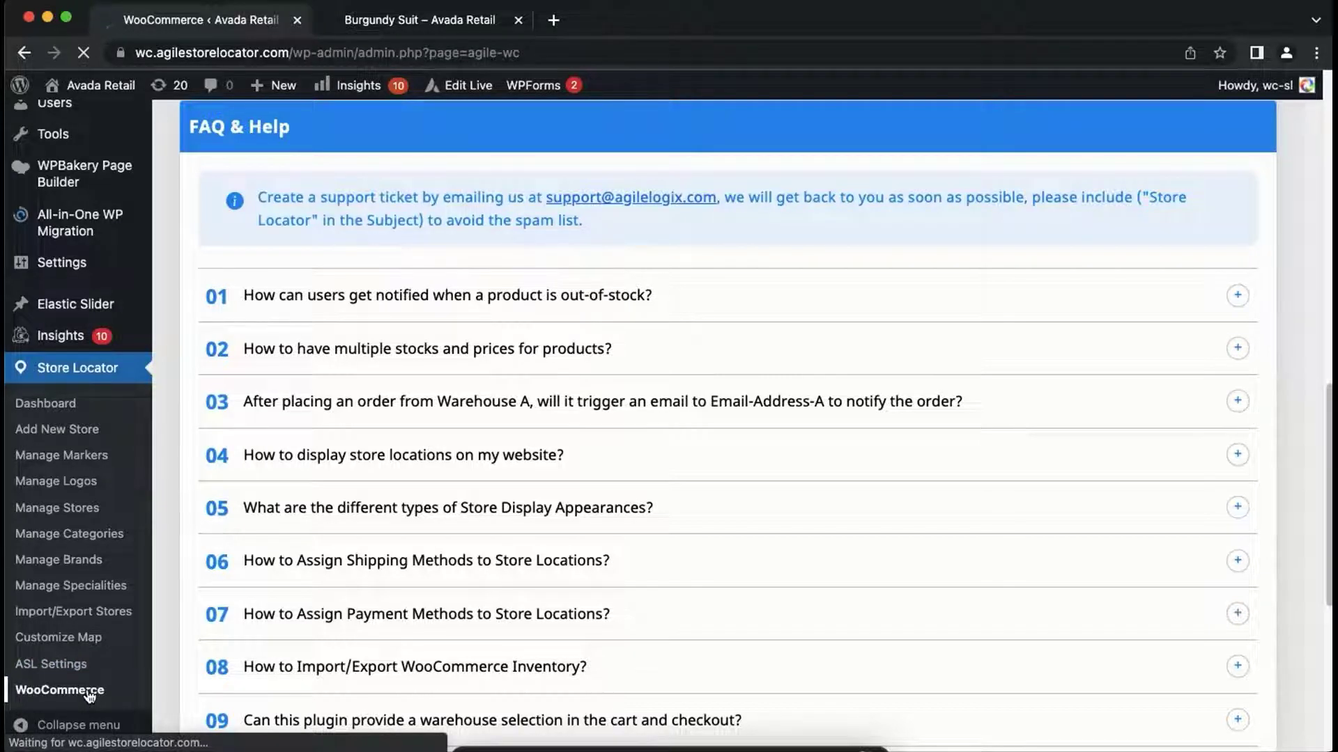
pyautogui.scroll(-1, 331, 582)
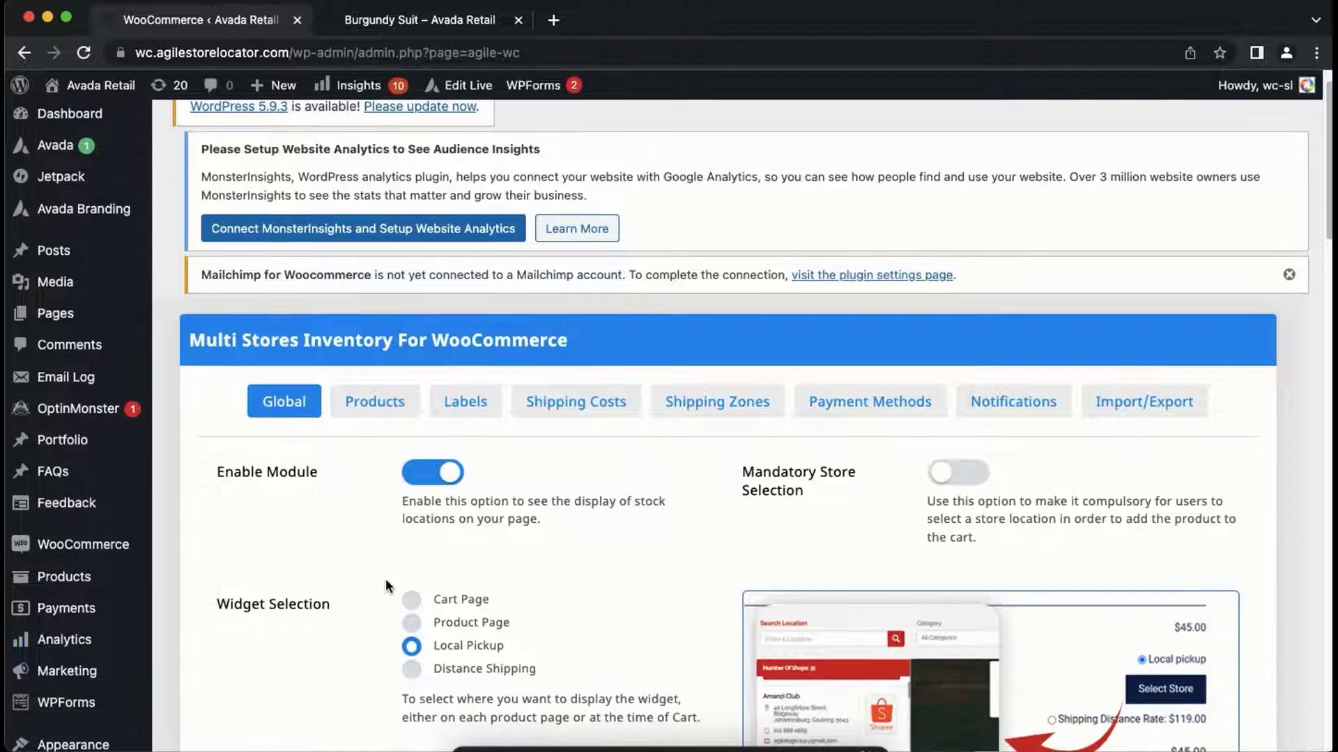
pyautogui.scroll(-2, 385, 580)
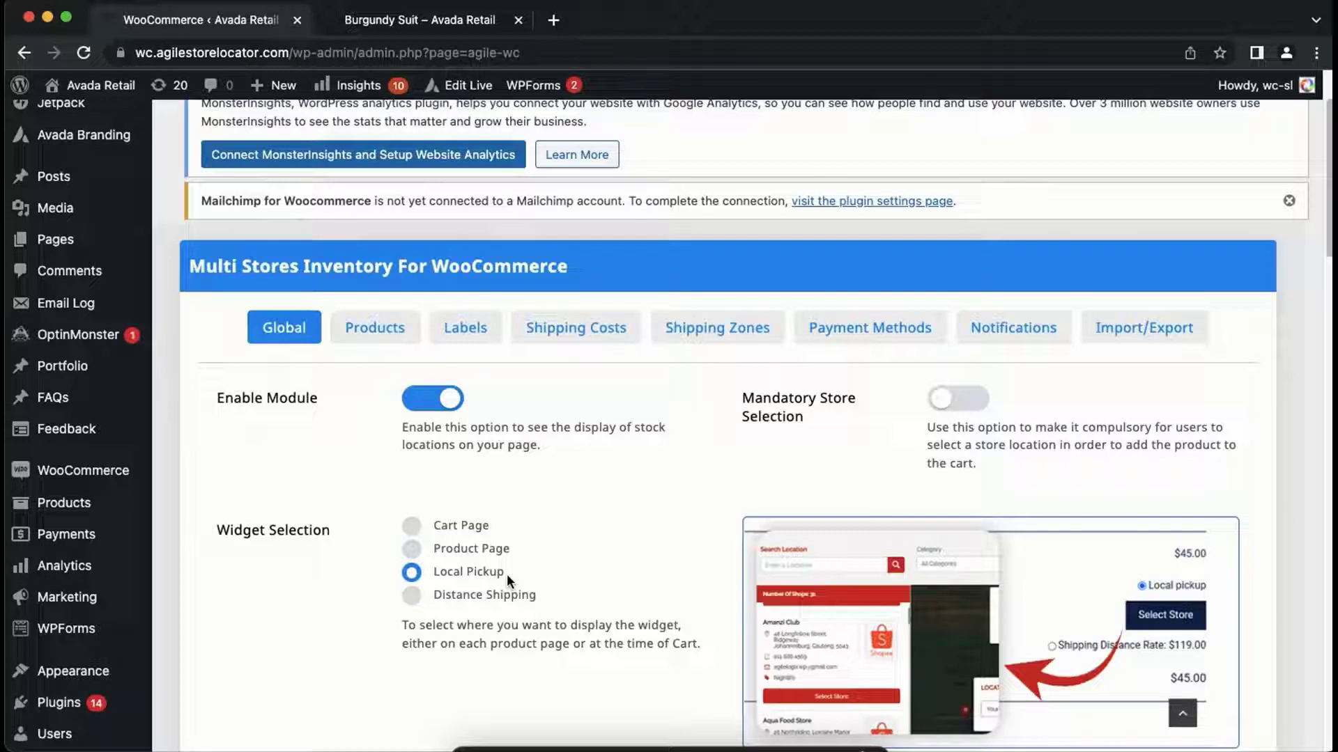
# Set the Widget Selection to Distance Shipping and save the settings
pyautogui.click(439, 595)
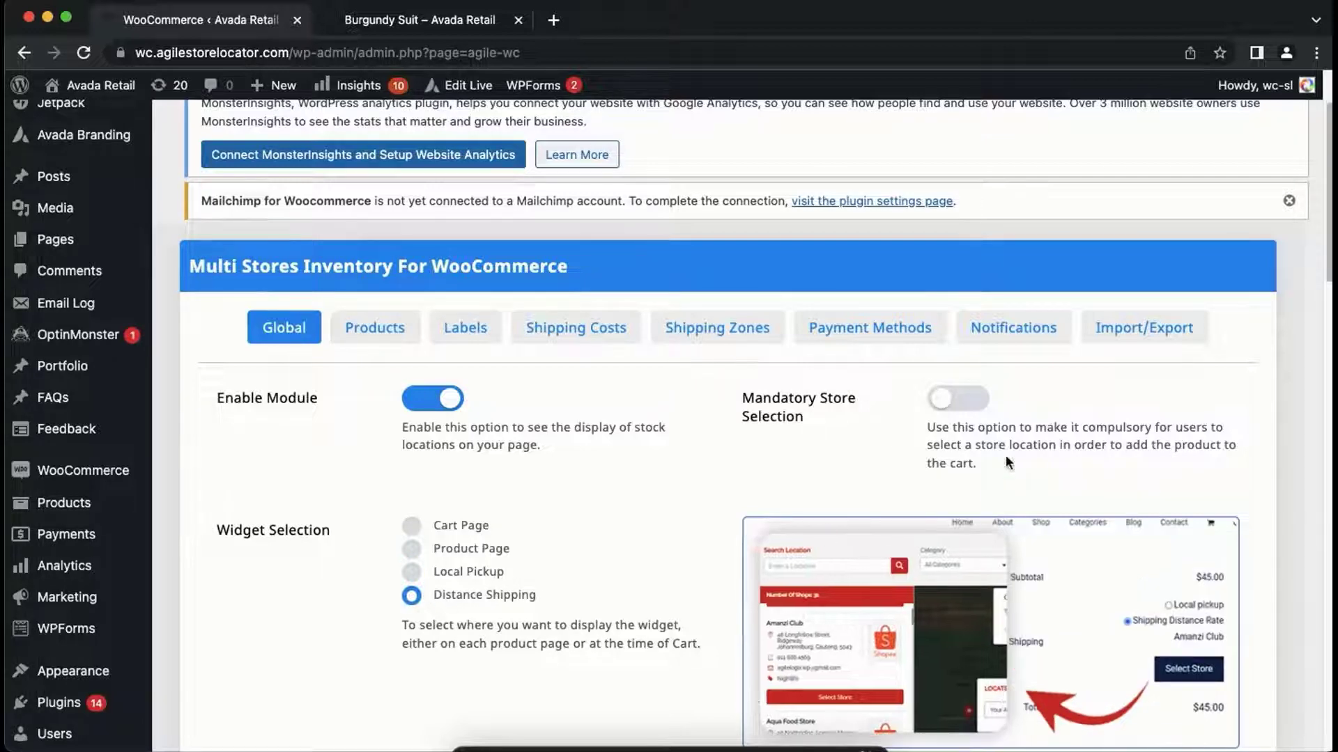
pyautogui.moveTo(1330, 293)
pyautogui.mouseDown()
pyautogui.moveTo(1327, 477)
pyautogui.moveTo(1314, 302)
pyautogui.mouseUp()
pyautogui.scroll(-1, 1327, 478)
pyautogui.click(1239, 554)
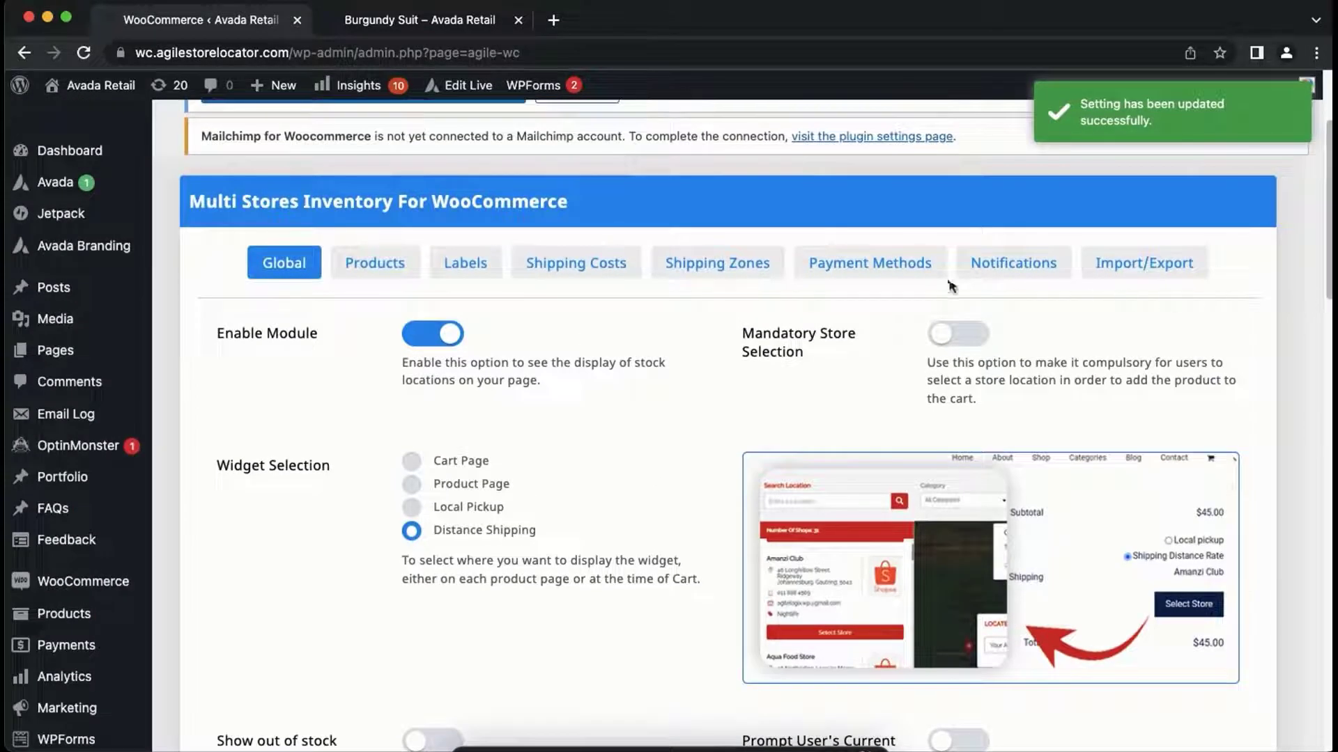
# Delete the existing shipping rules and add one new rule
pyautogui.click(607, 276)
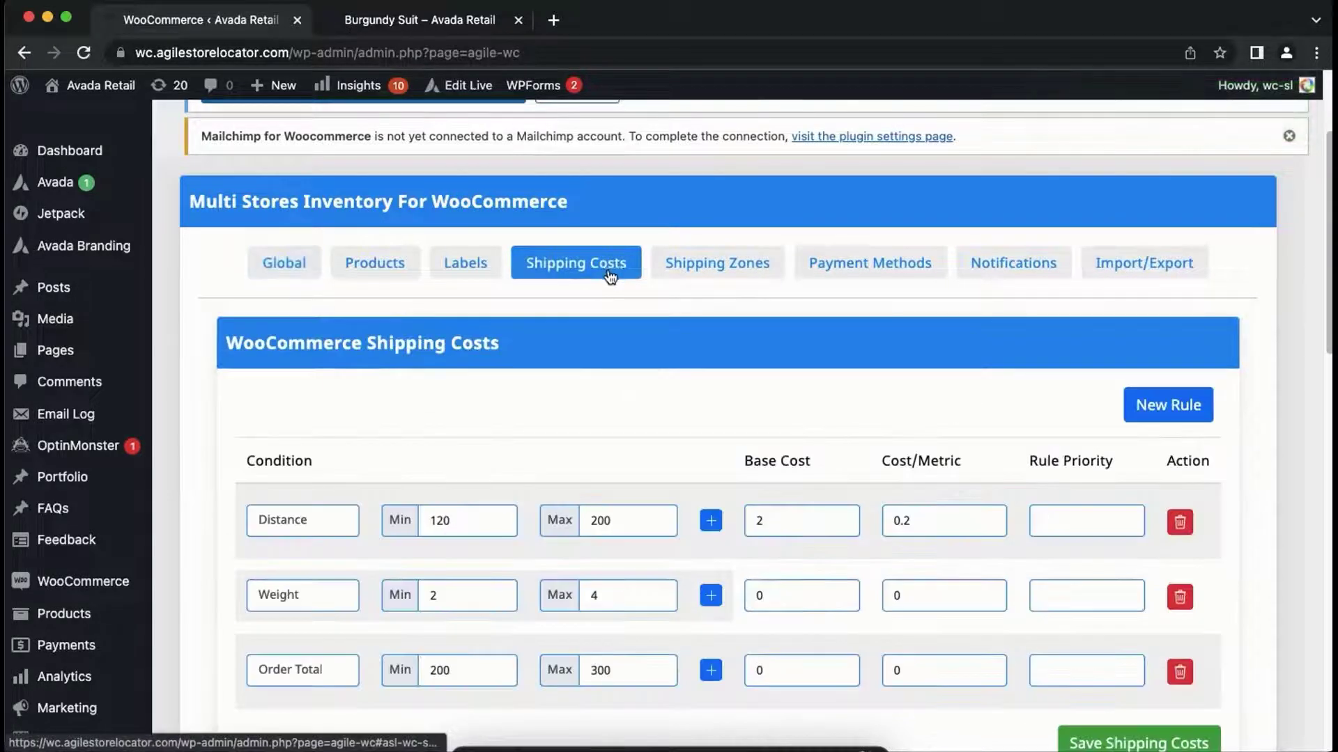
pyautogui.click(1192, 533)
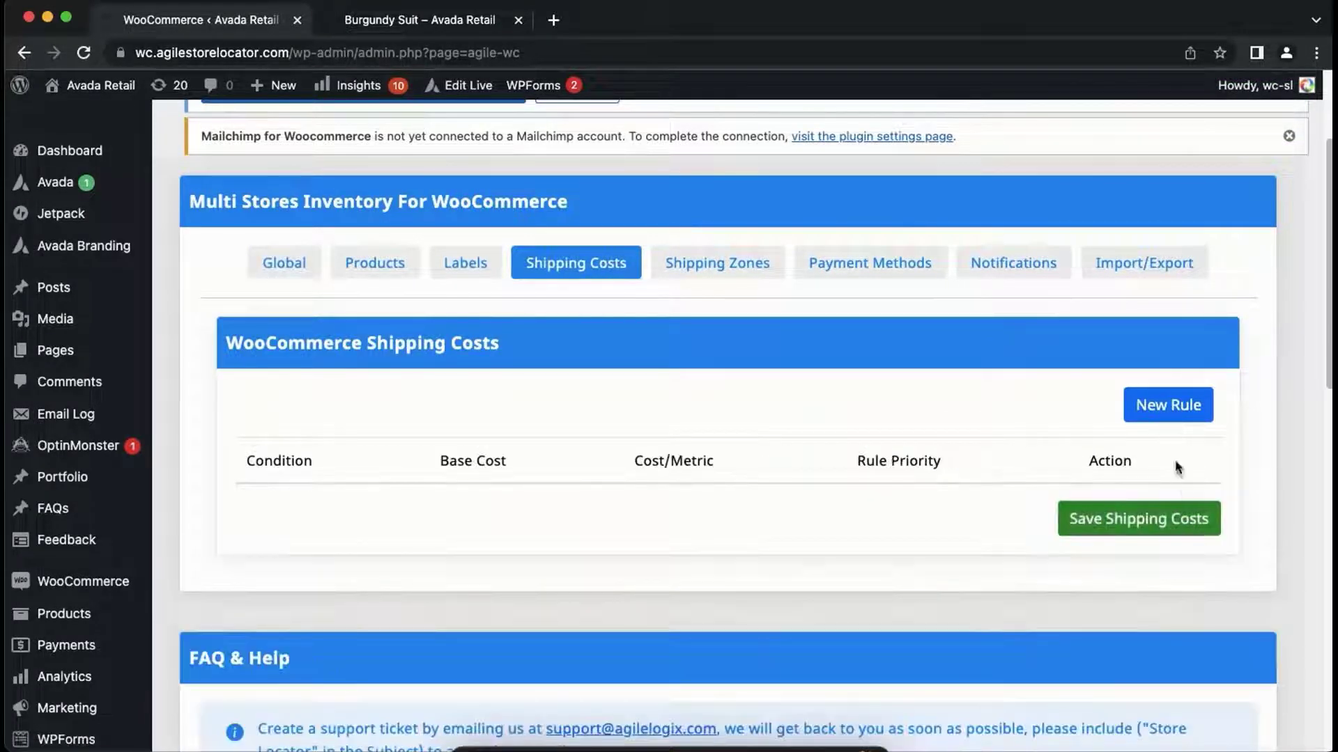
pyautogui.click(1178, 417)
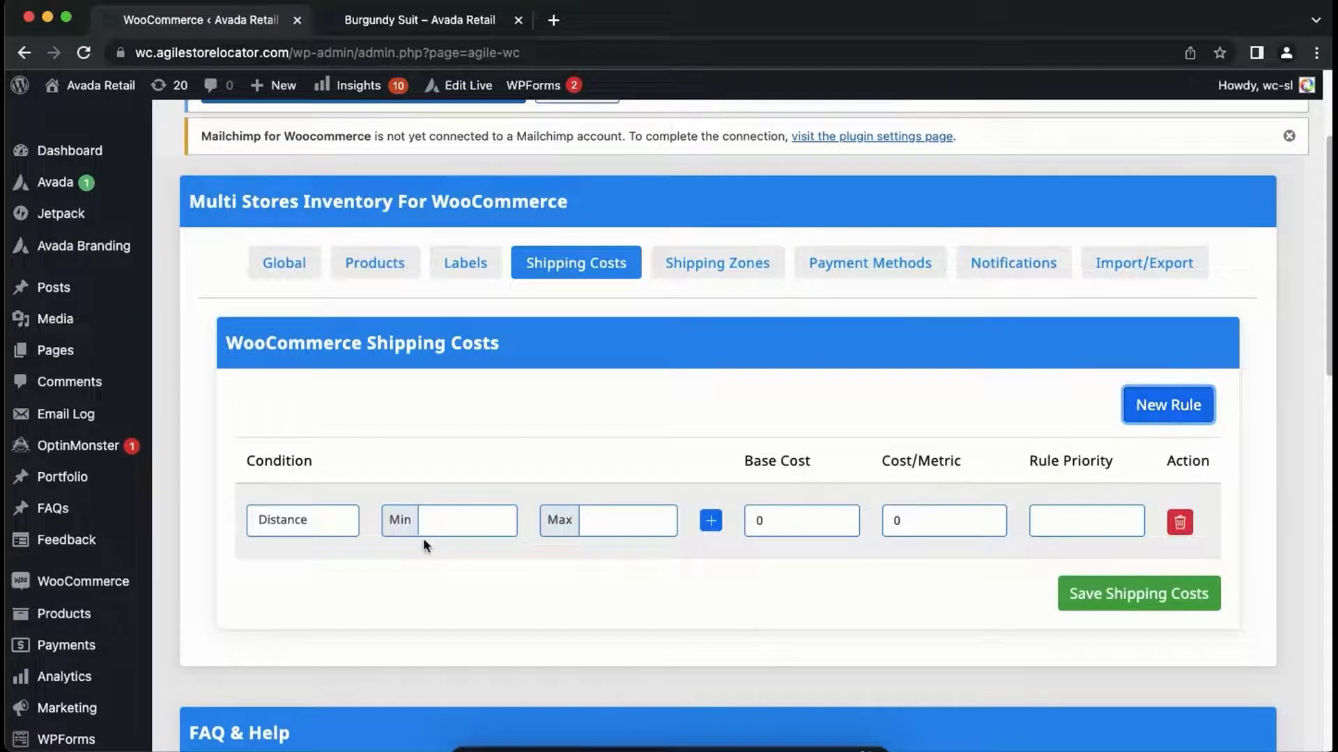
# Give the rule condition Distance, min 0, max 2000, base cost 0.3 and cost per metric 0.3
pyautogui.click(450, 523)
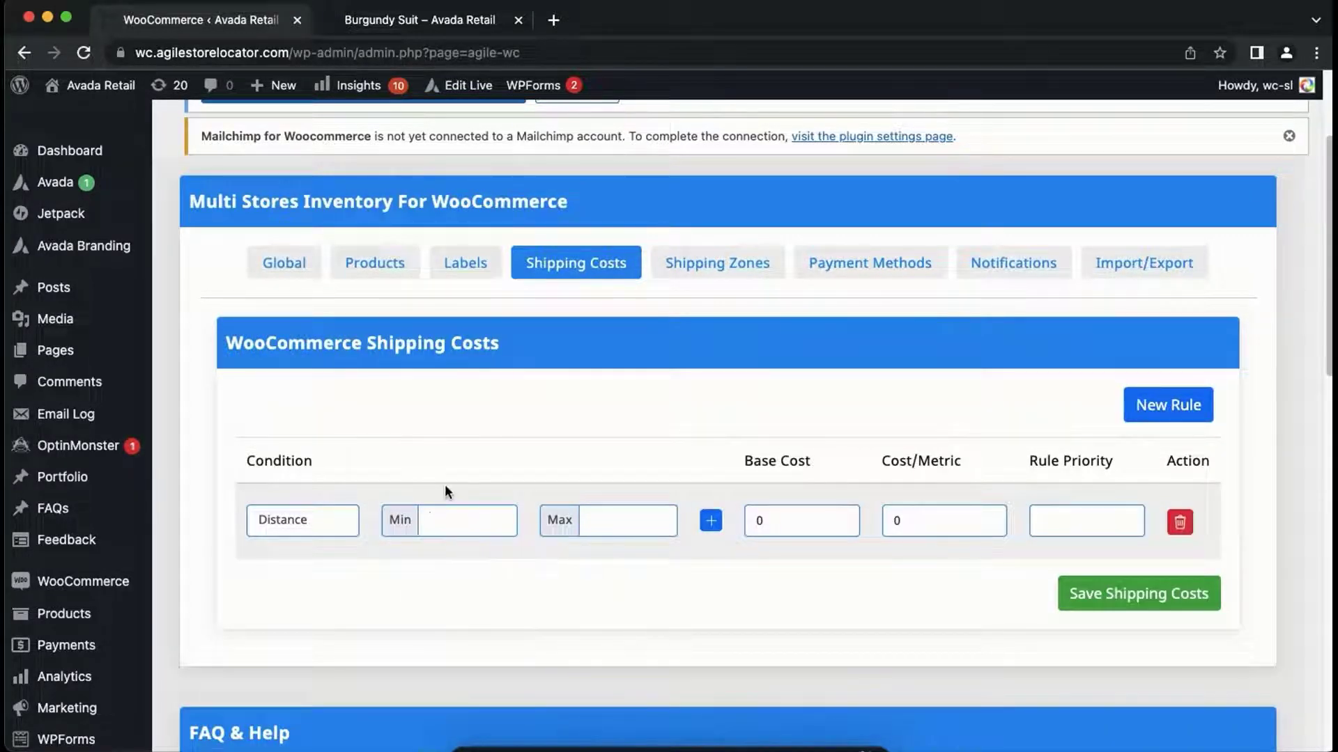
pyautogui.click(310, 524)
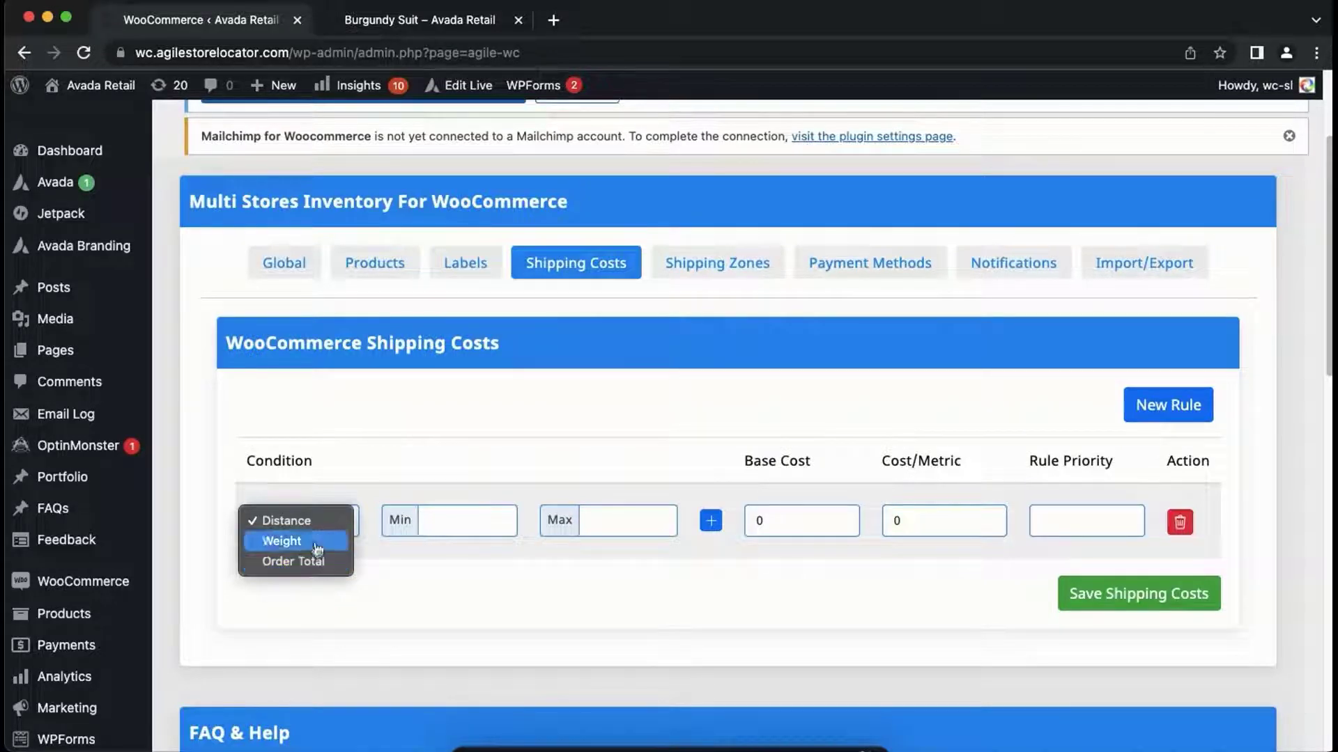
pyautogui.click(311, 532)
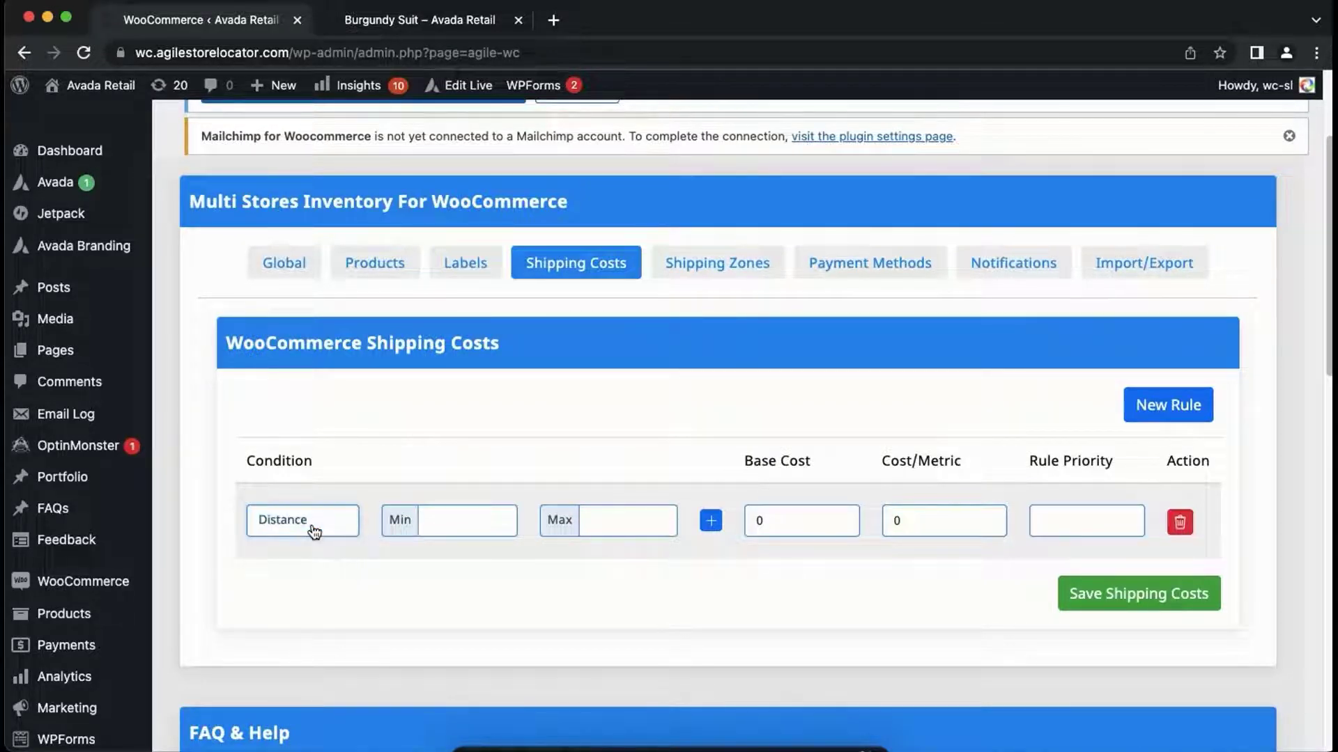
pyautogui.click(462, 528)
pyautogui.write('0')
pyautogui.click(595, 529)
pyautogui.click(612, 603)
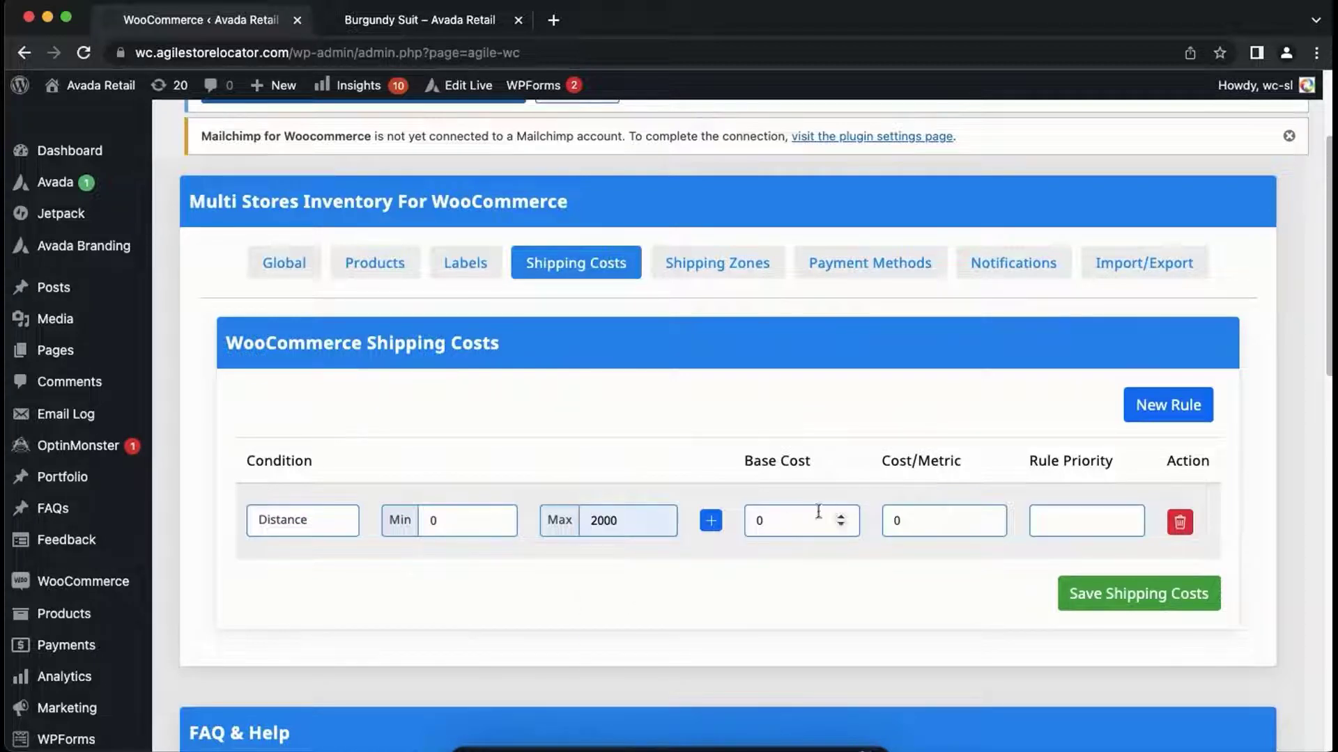
pyautogui.doubleClick(775, 519)
pyautogui.write('0')
pyautogui.write('.3')
pyautogui.click(920, 528)
pyautogui.write('.3')
# Save the shipping-cost rules, then switch to the Burgundy Suit product tab
pyautogui.click(604, 581)
pyautogui.click(1123, 606)
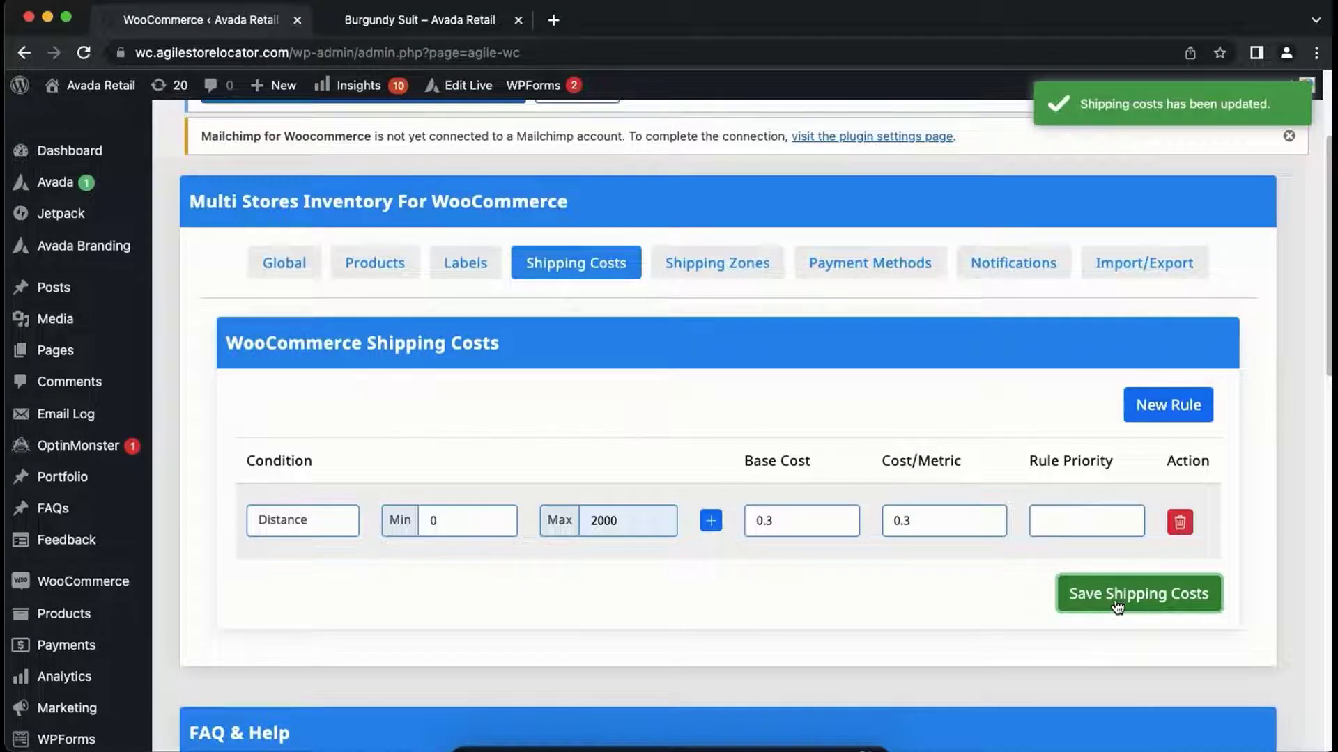
pyautogui.click(437, 21)
# Add the Burgundy Suit in Large, black to the cart and go to the shopping cart
pyautogui.click(83, 53)
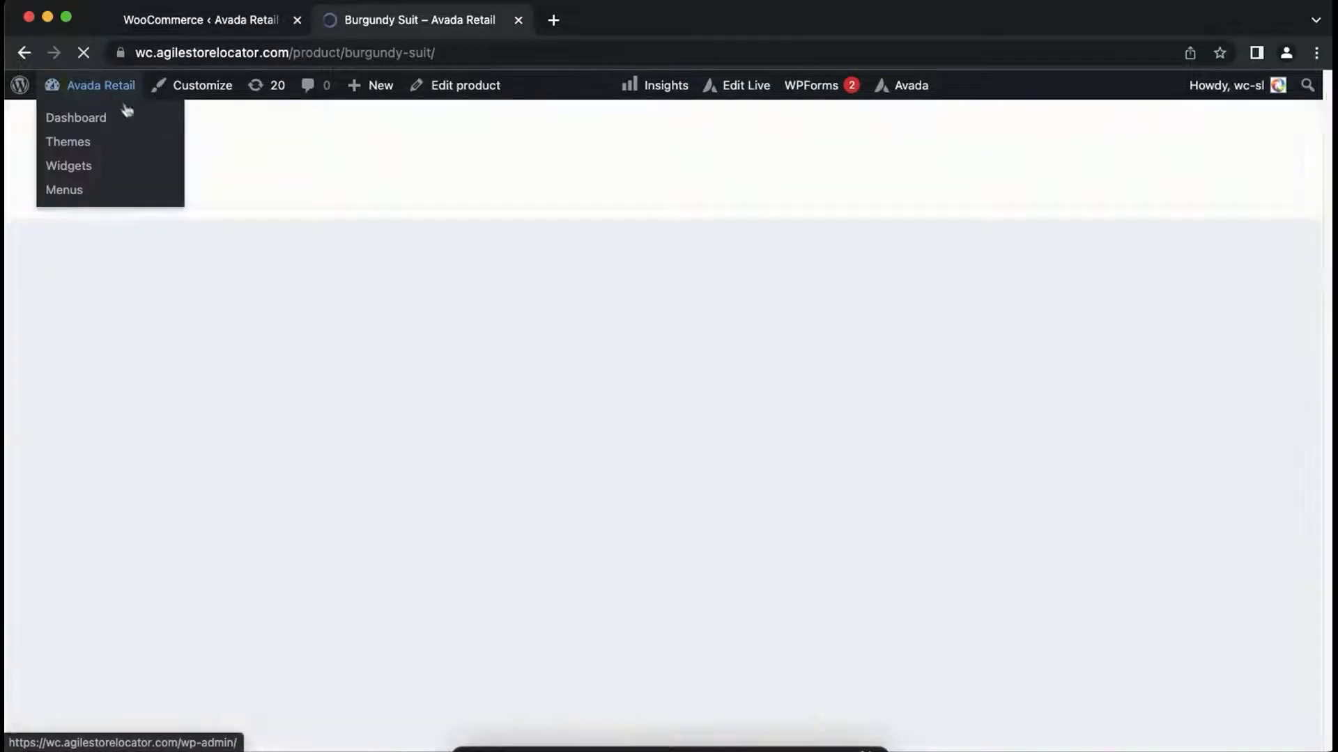
pyautogui.scroll(-2, 343, 245)
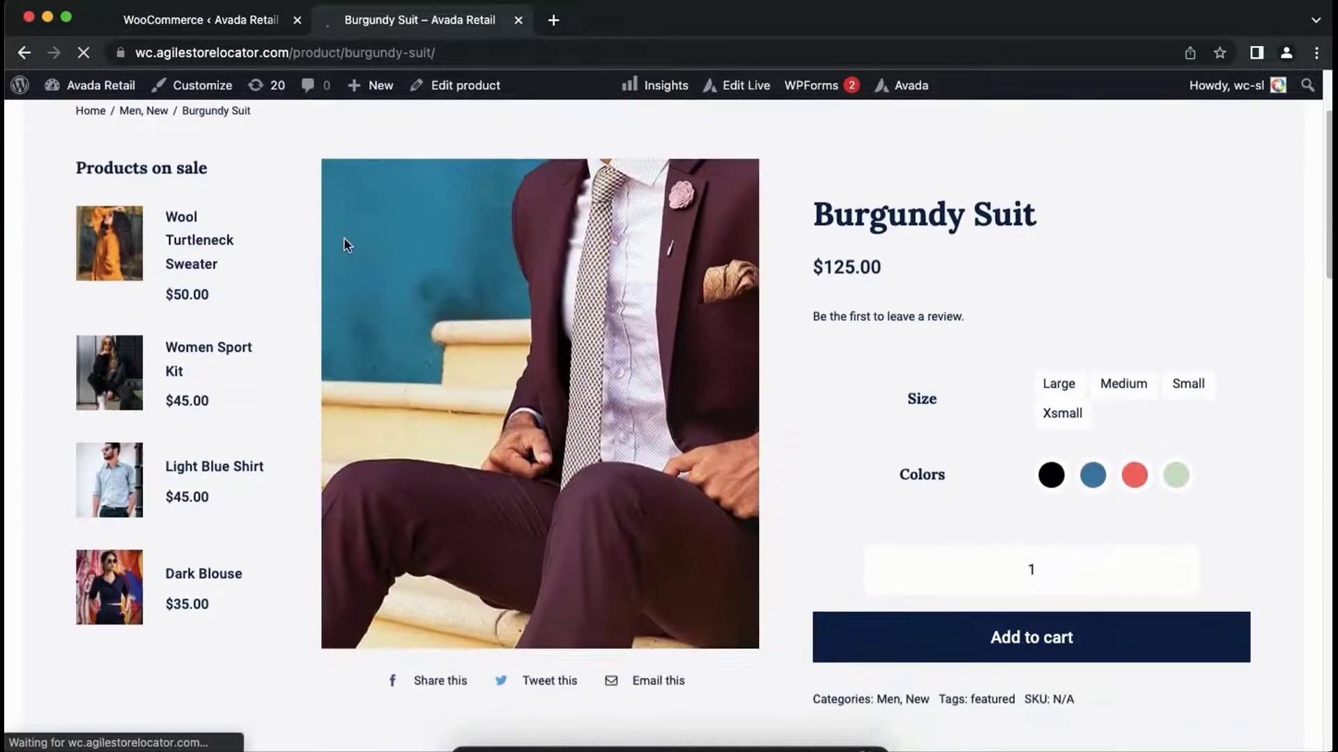
pyautogui.scroll(1, 1035, 334)
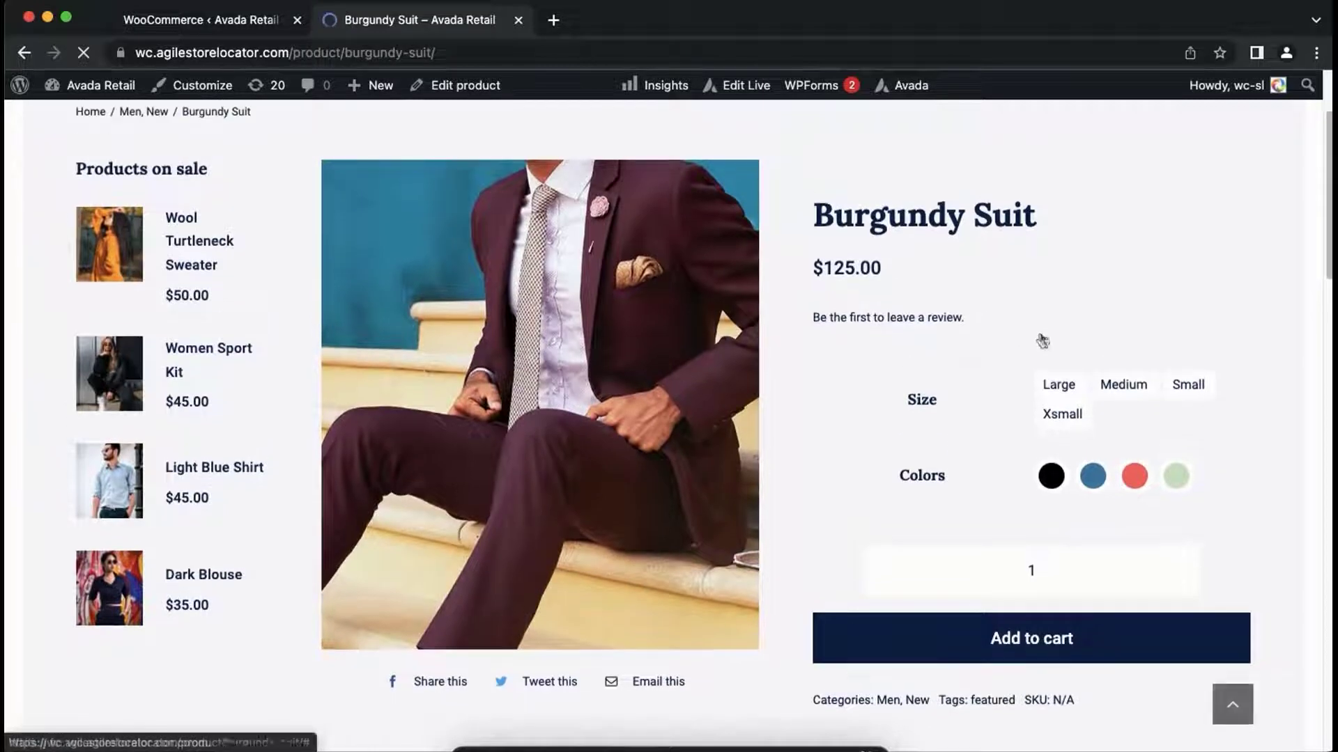
pyautogui.click(1059, 387)
pyautogui.click(1052, 477)
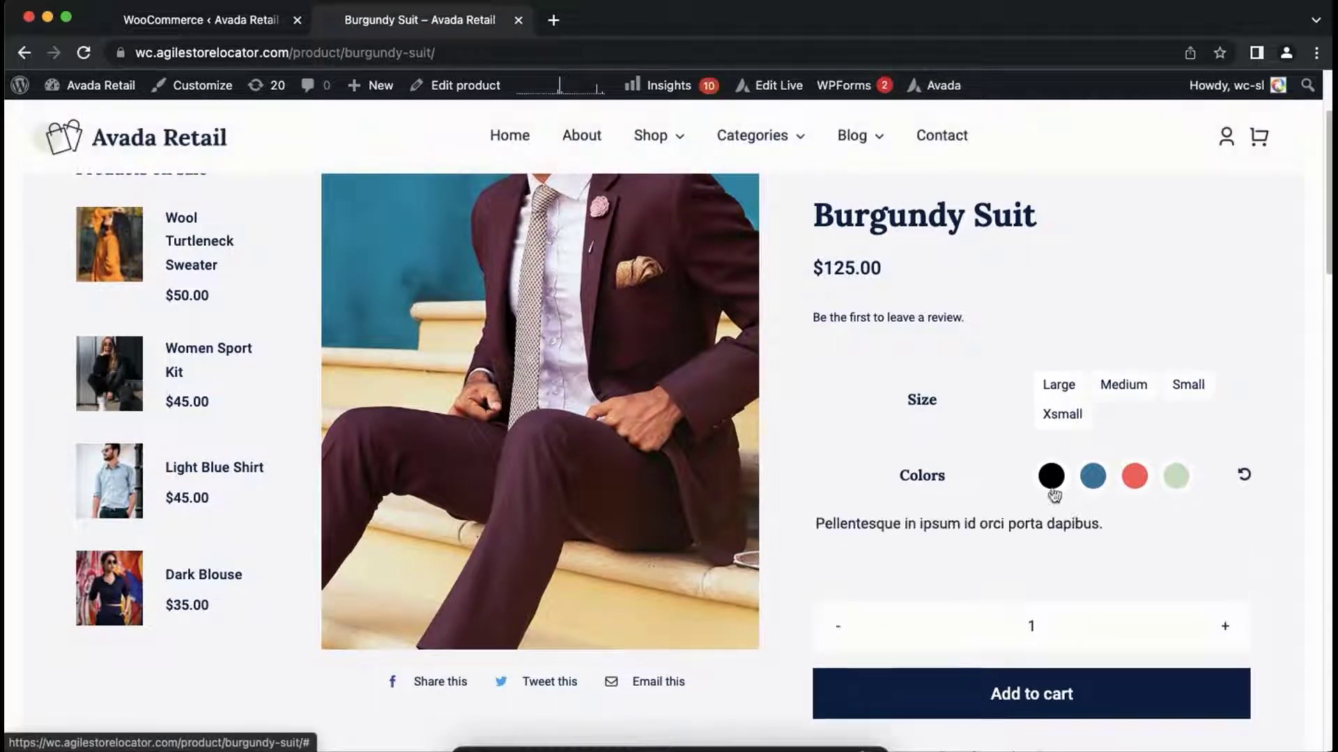
pyautogui.click(1066, 735)
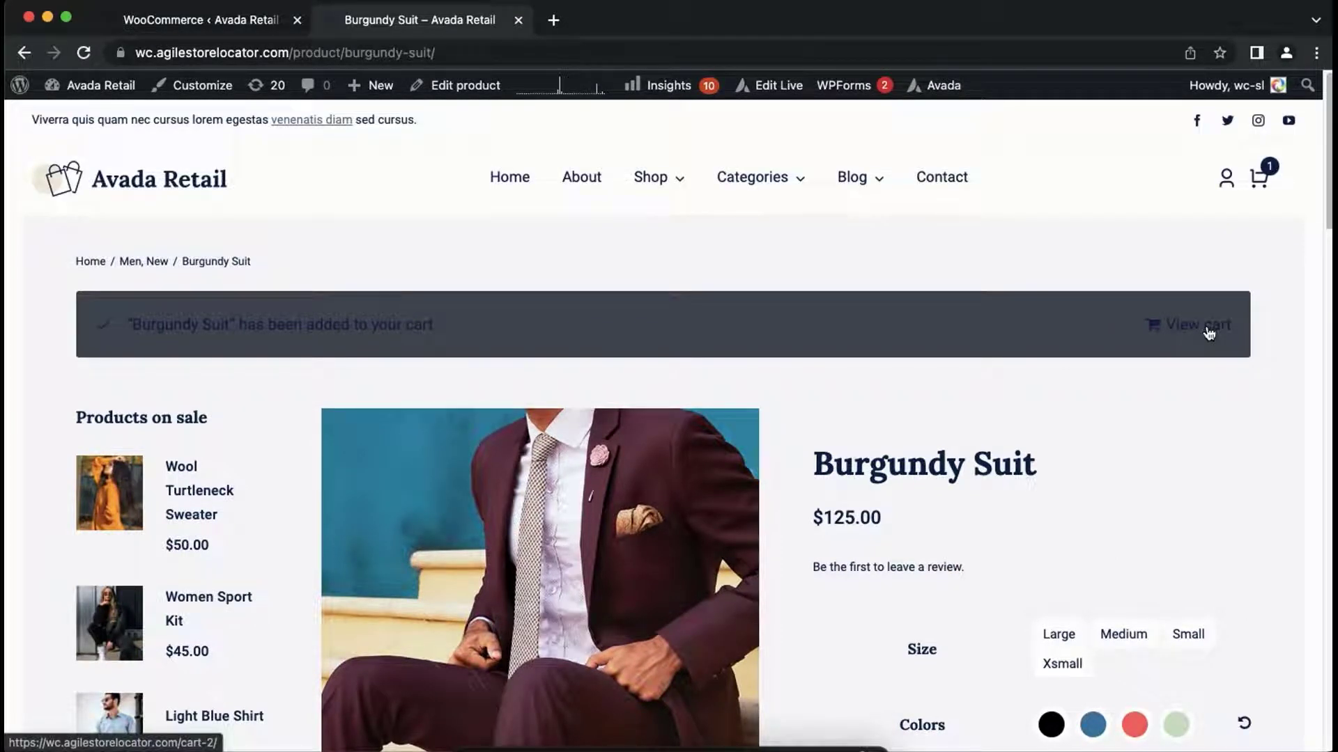
pyautogui.click(1208, 332)
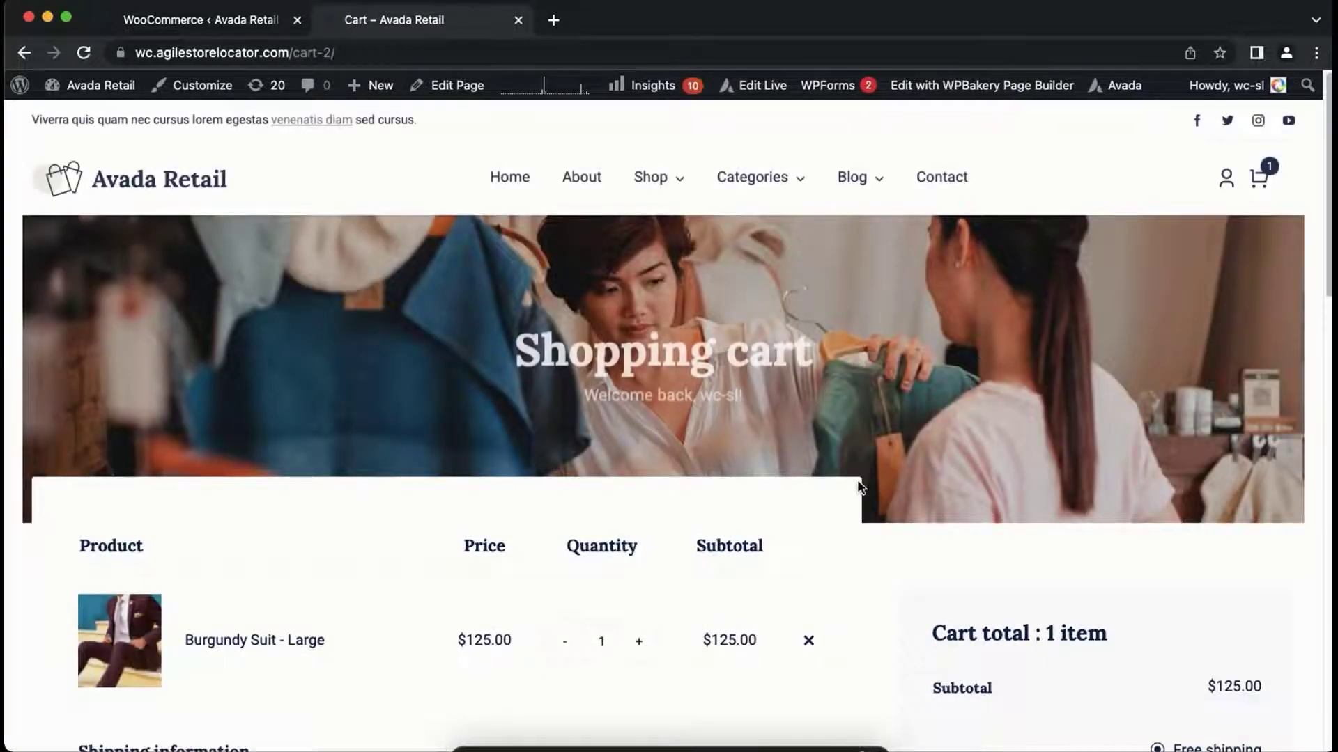
pyautogui.scroll(-1, 852, 492)
pyautogui.scroll(-3, 851, 492)
pyautogui.scroll(-1, 843, 484)
pyautogui.scroll(-1, 843, 492)
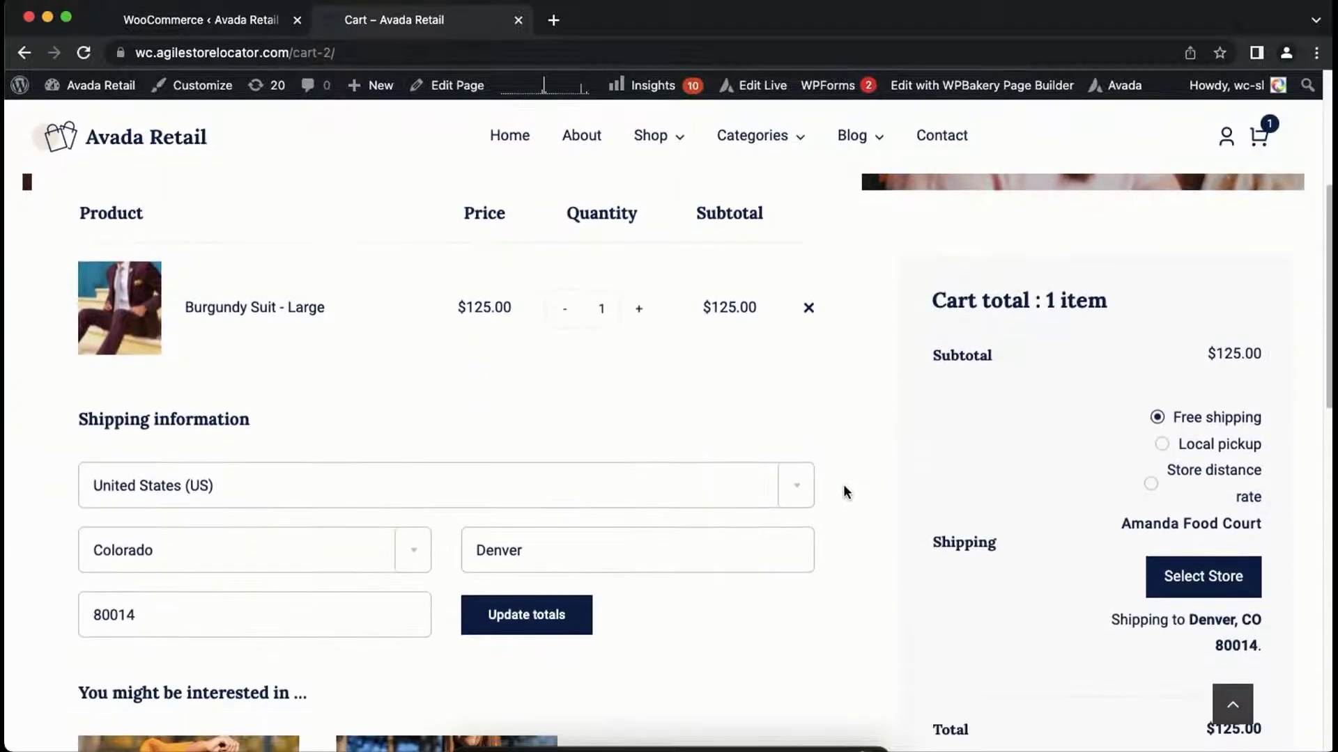
pyautogui.scroll(-1, 843, 491)
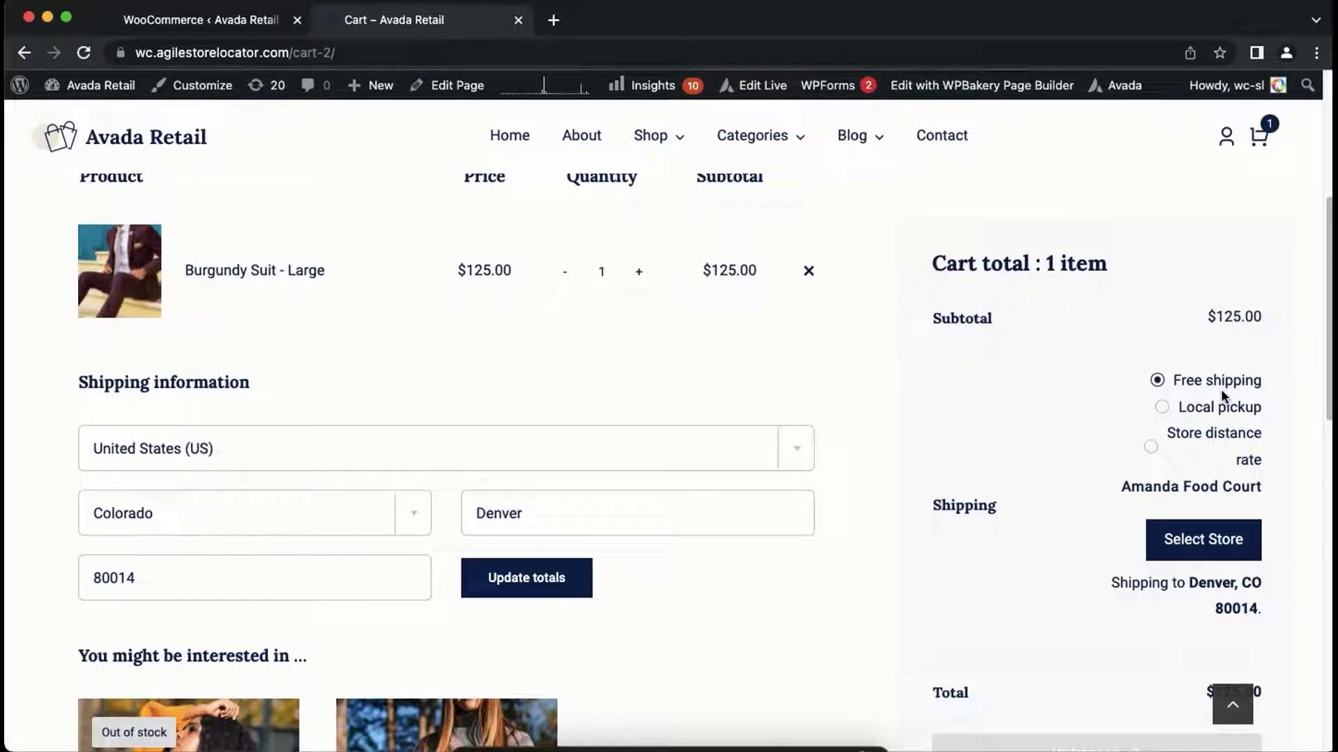
# Select the Store distance rate shipping option and update the cart totals
pyautogui.click(1150, 448)
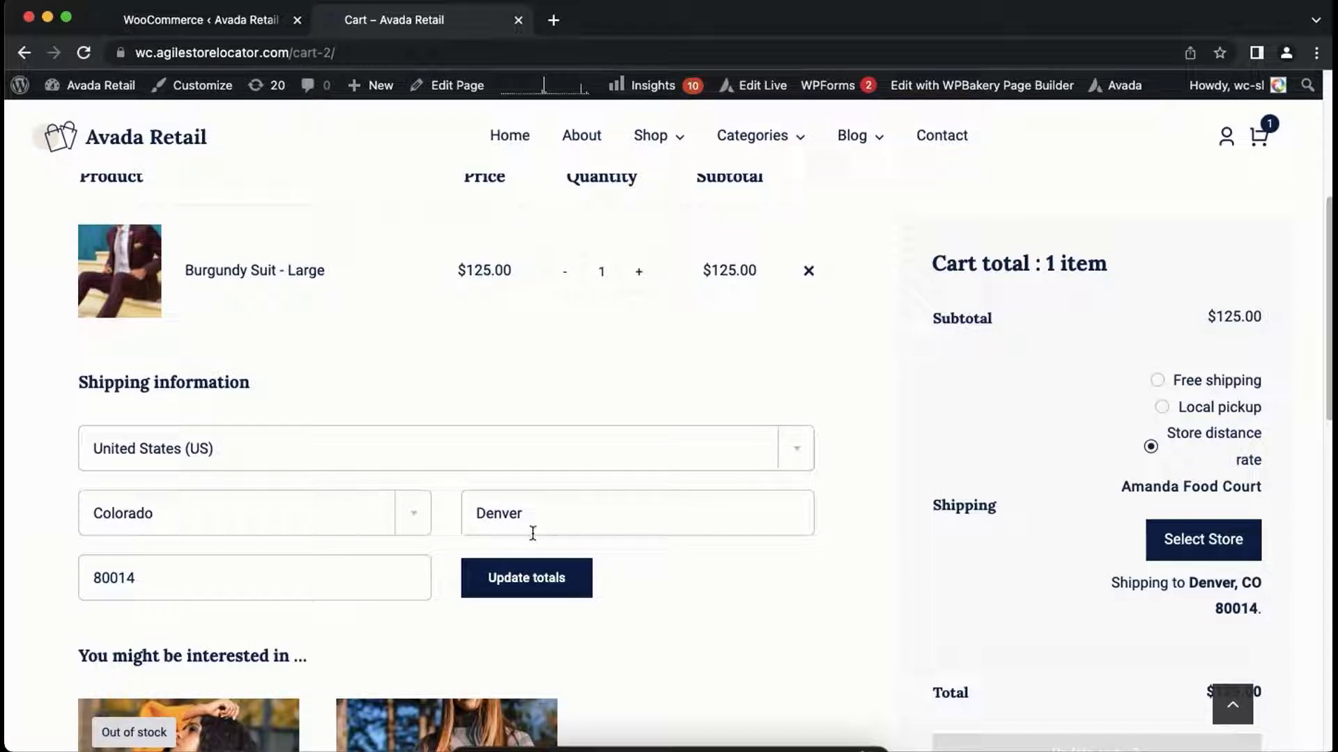
pyautogui.click(570, 575)
# Pick Fashion Style Store from the nearest-store list for distance shipping
pyautogui.click(1171, 565)
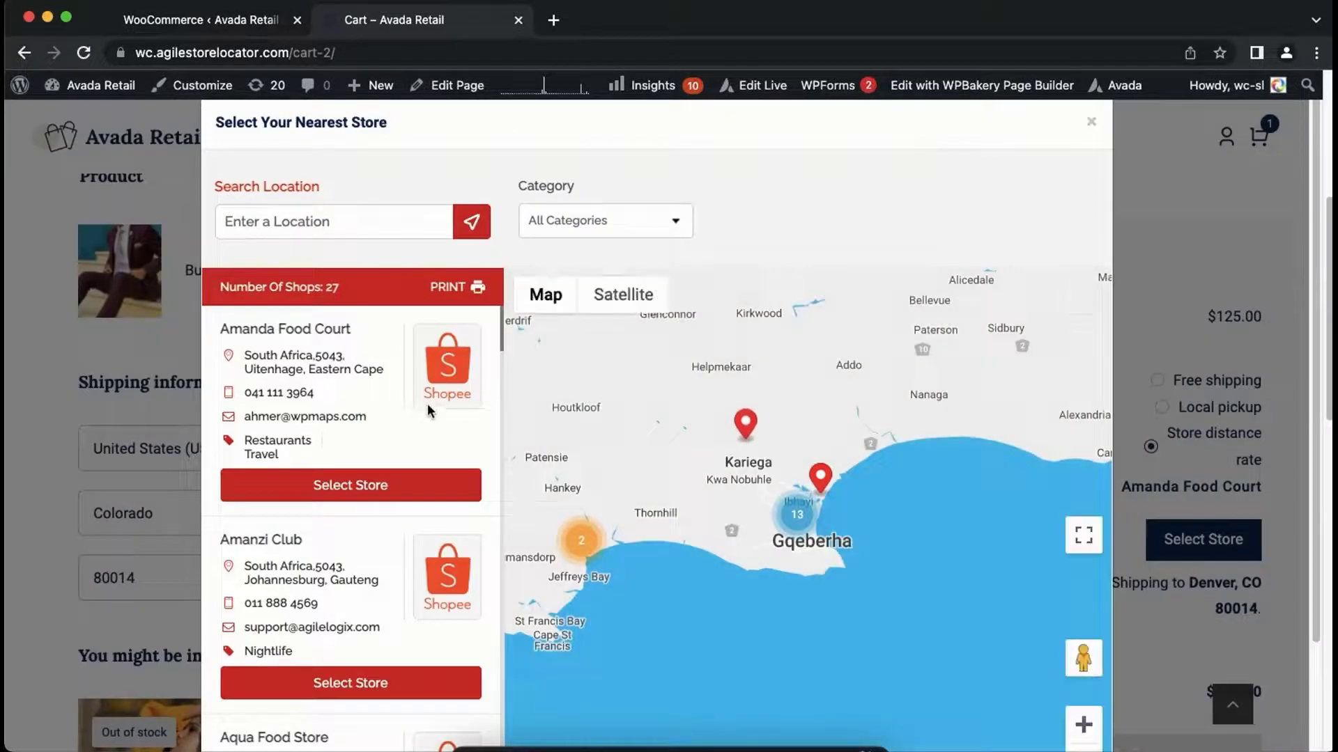
pyautogui.scroll(-2, 461, 428)
pyautogui.scroll(-2, 439, 455)
pyautogui.scroll(-2, 417, 481)
pyautogui.scroll(-2, 416, 481)
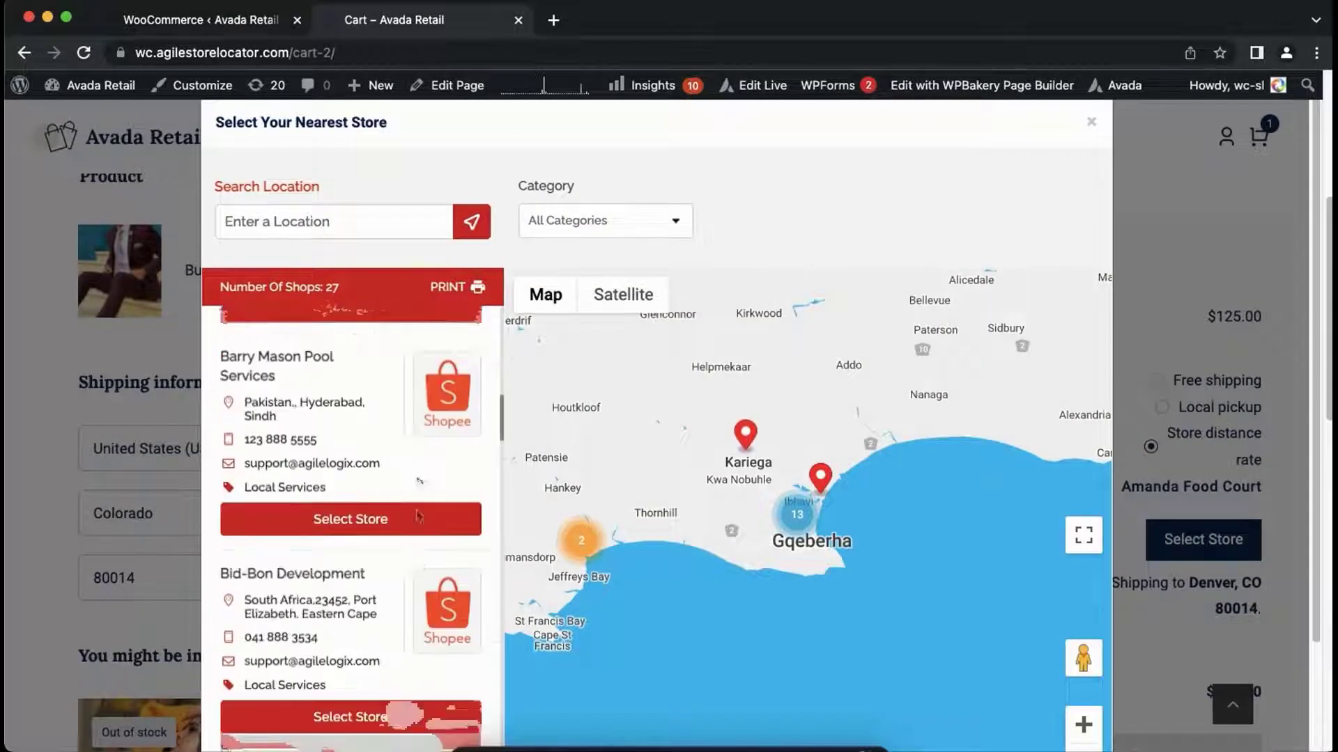
pyautogui.scroll(-2, 419, 494)
pyautogui.scroll(-2, 421, 501)
pyautogui.scroll(-1, 424, 506)
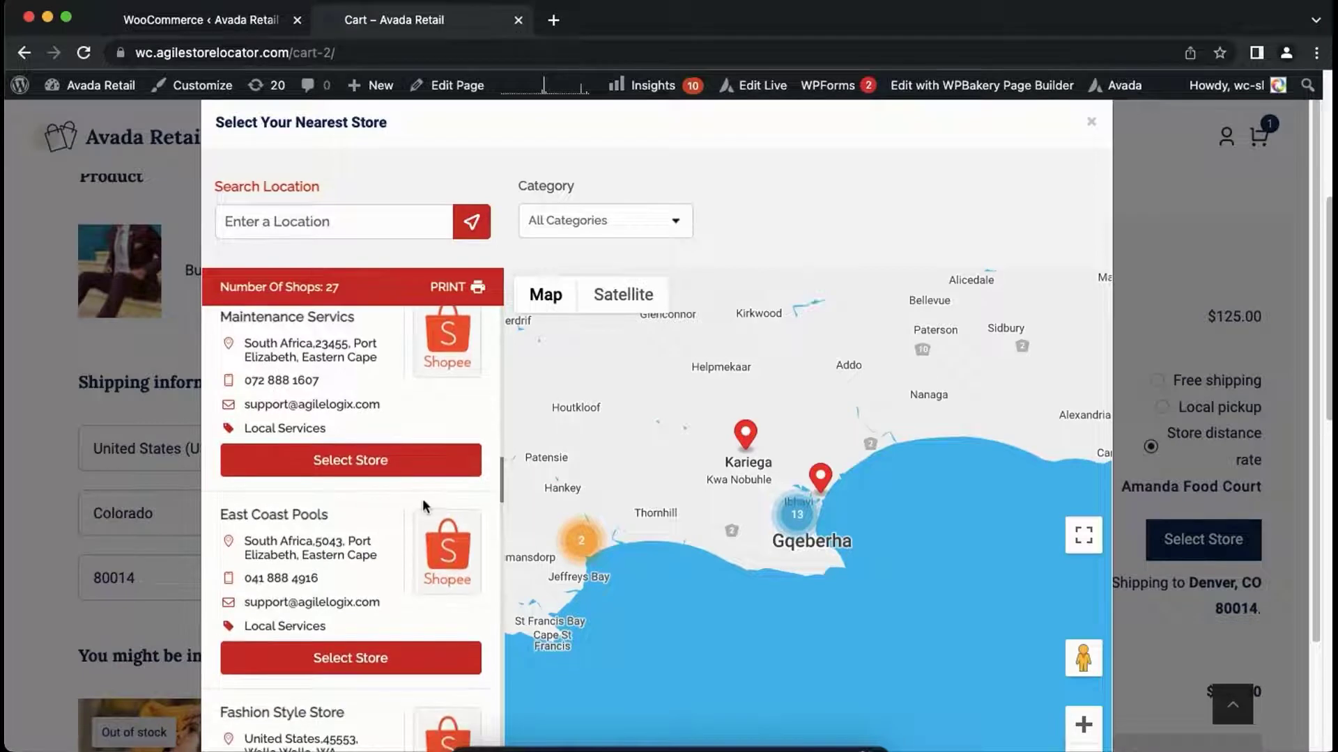
pyautogui.scroll(-1, 418, 544)
pyautogui.scroll(-2, 403, 586)
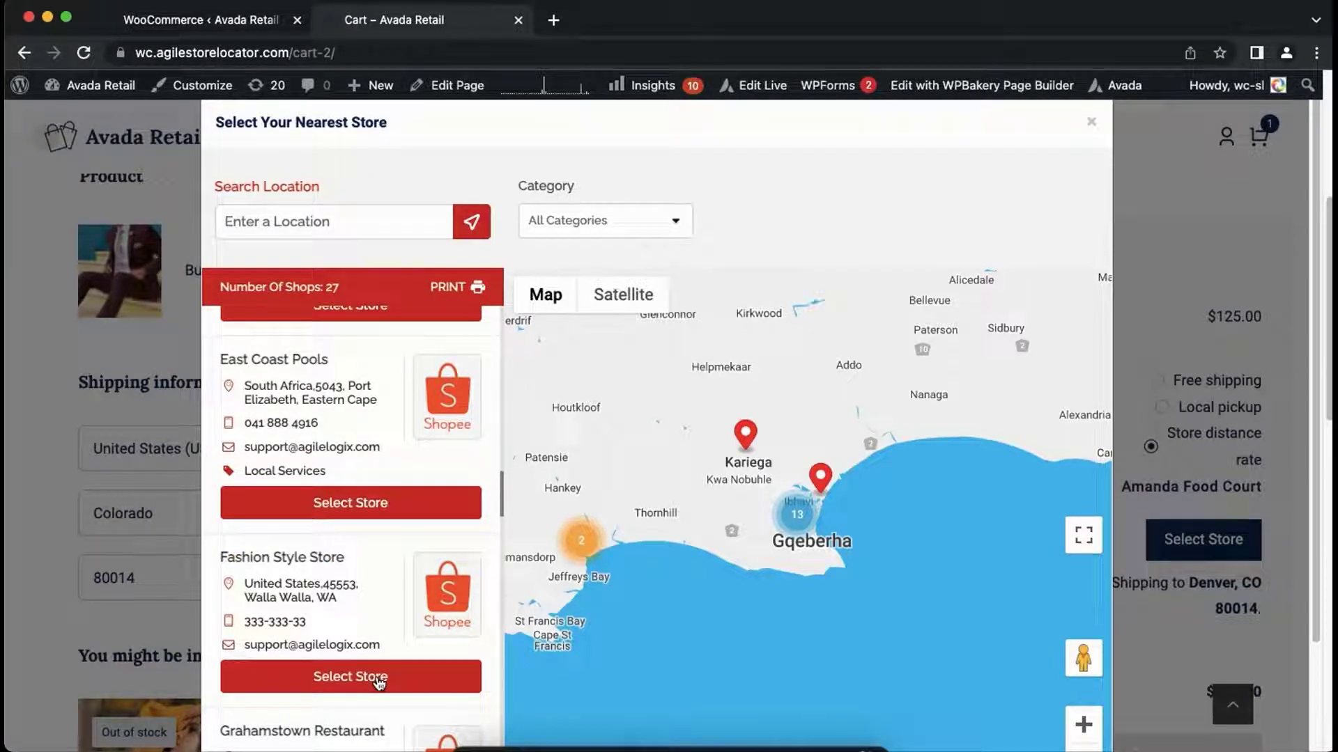
pyautogui.click(378, 680)
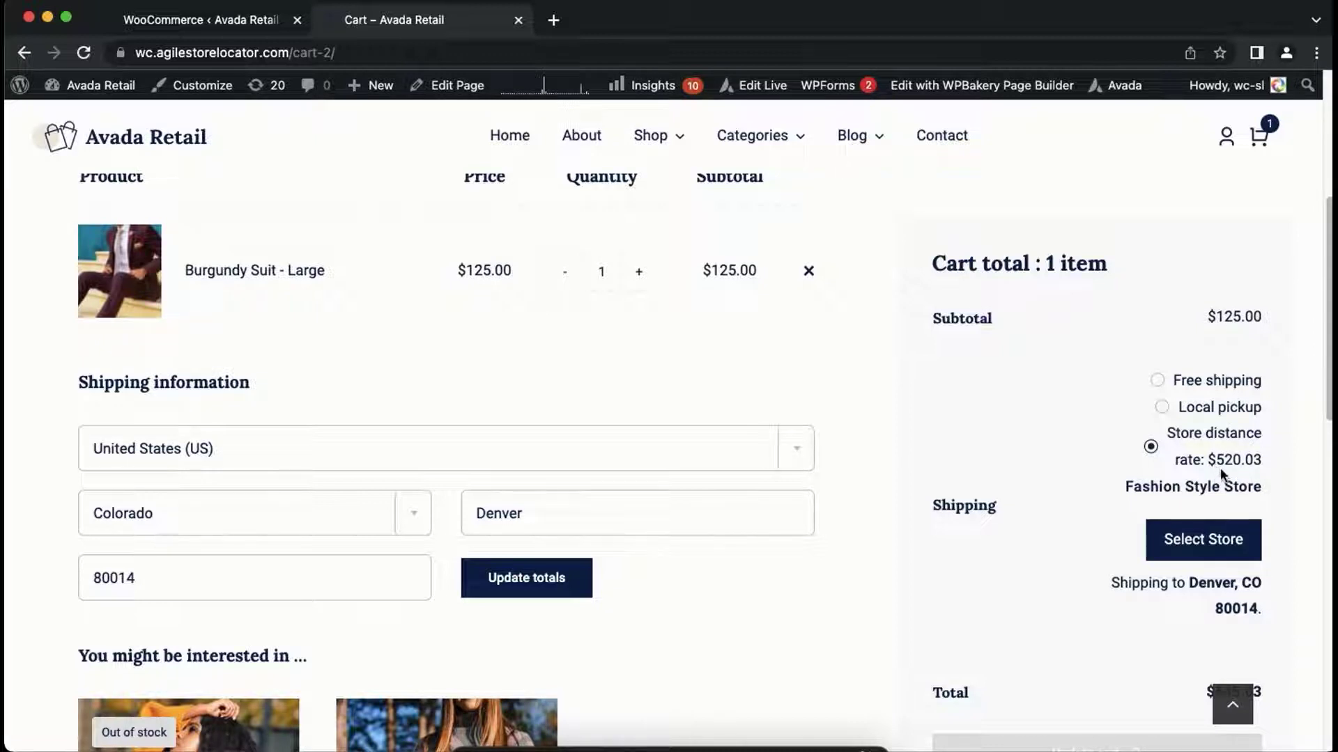
# Check the $520.03 store distance rate in the totals and proceed to checkout
pyautogui.tripleClick(1271, 463)
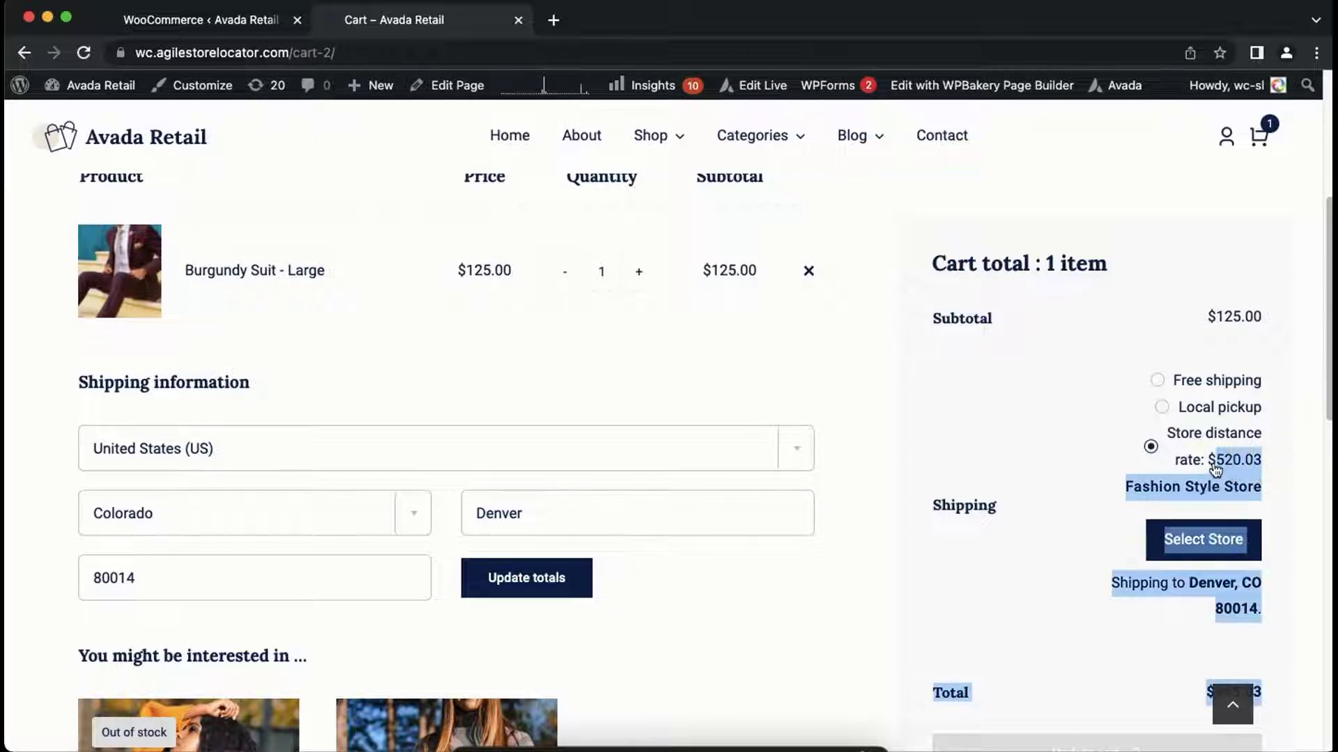
pyautogui.click(1270, 467)
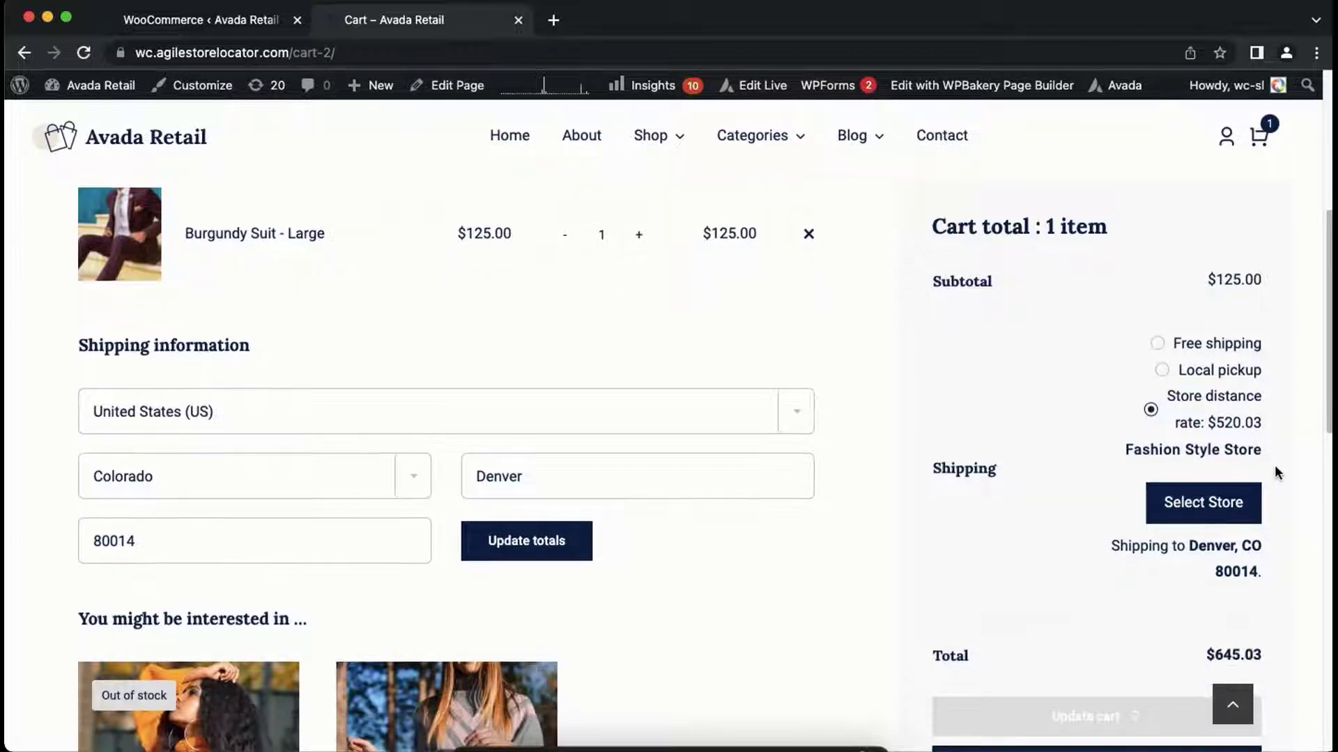
pyautogui.scroll(-2, 1275, 467)
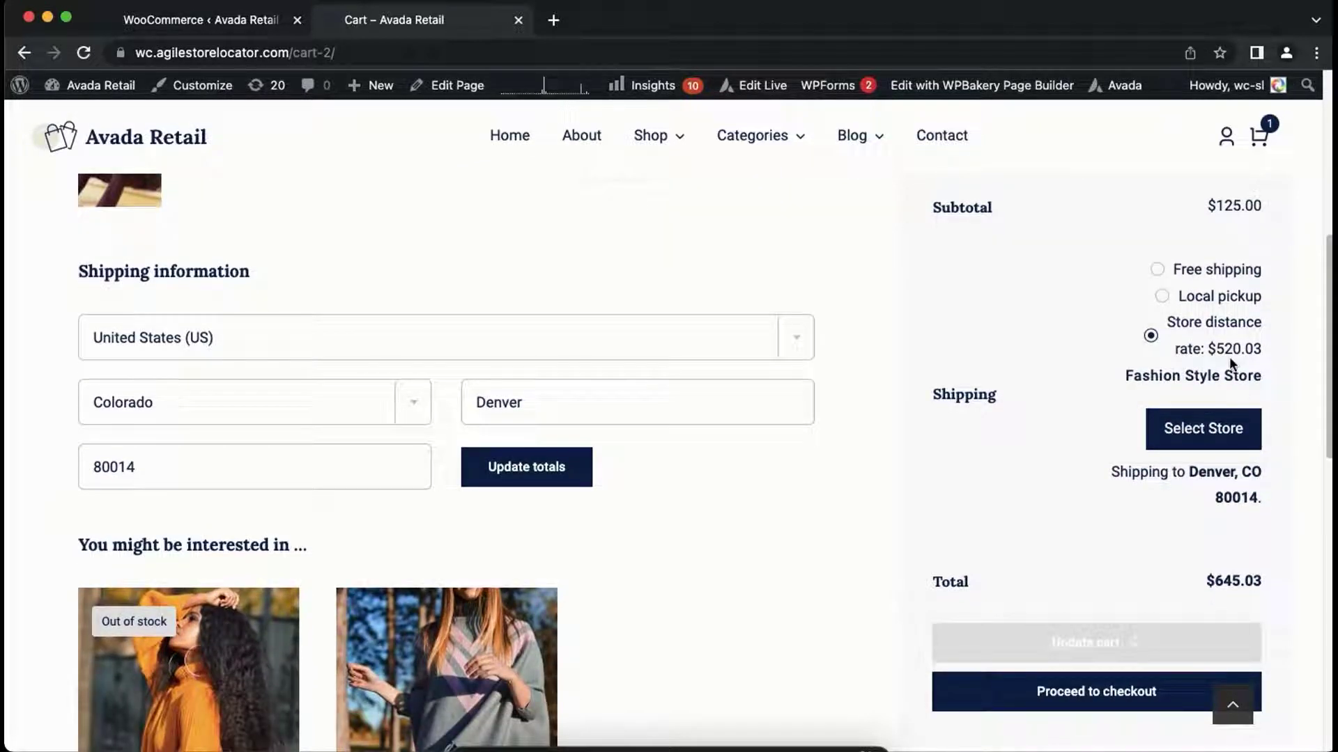
pyautogui.click(1139, 693)
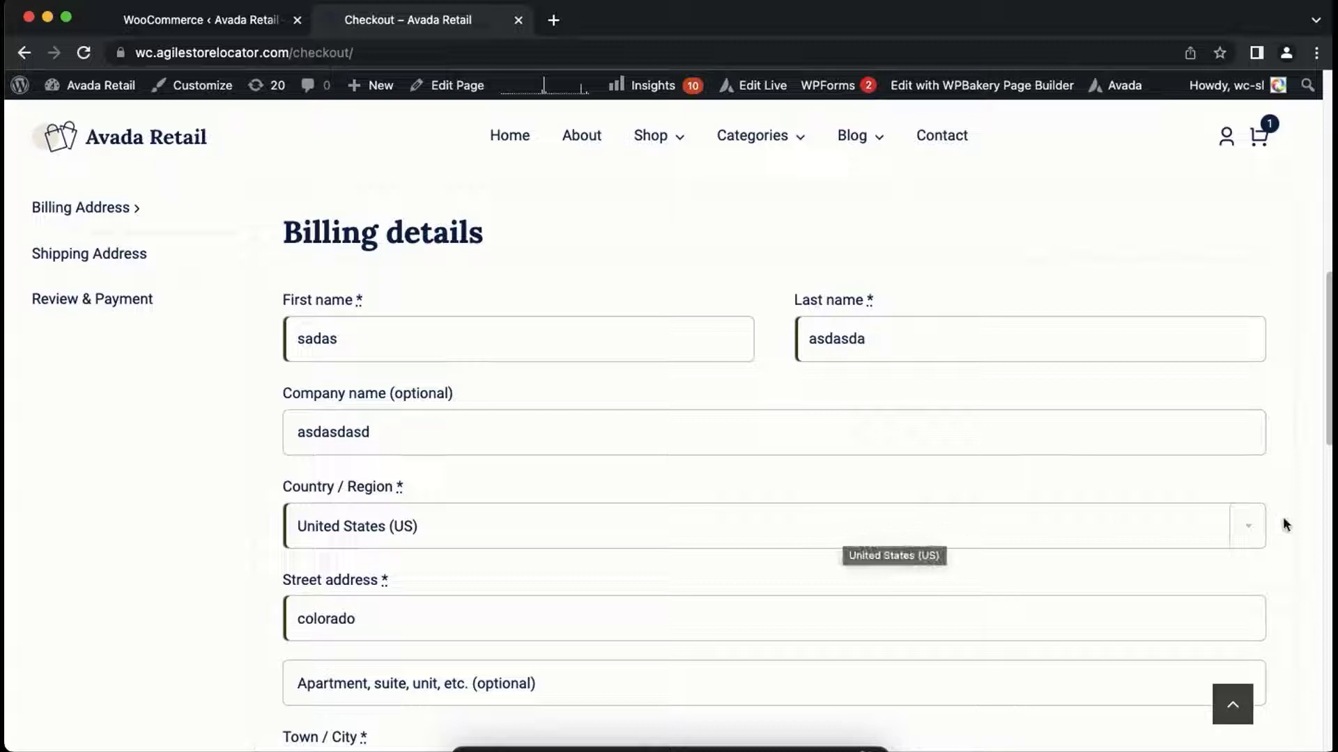
pyautogui.scroll(-1, 1285, 523)
pyautogui.scroll(-1, 1284, 523)
pyautogui.scroll(-1, 1188, 505)
pyautogui.scroll(-1, 1189, 503)
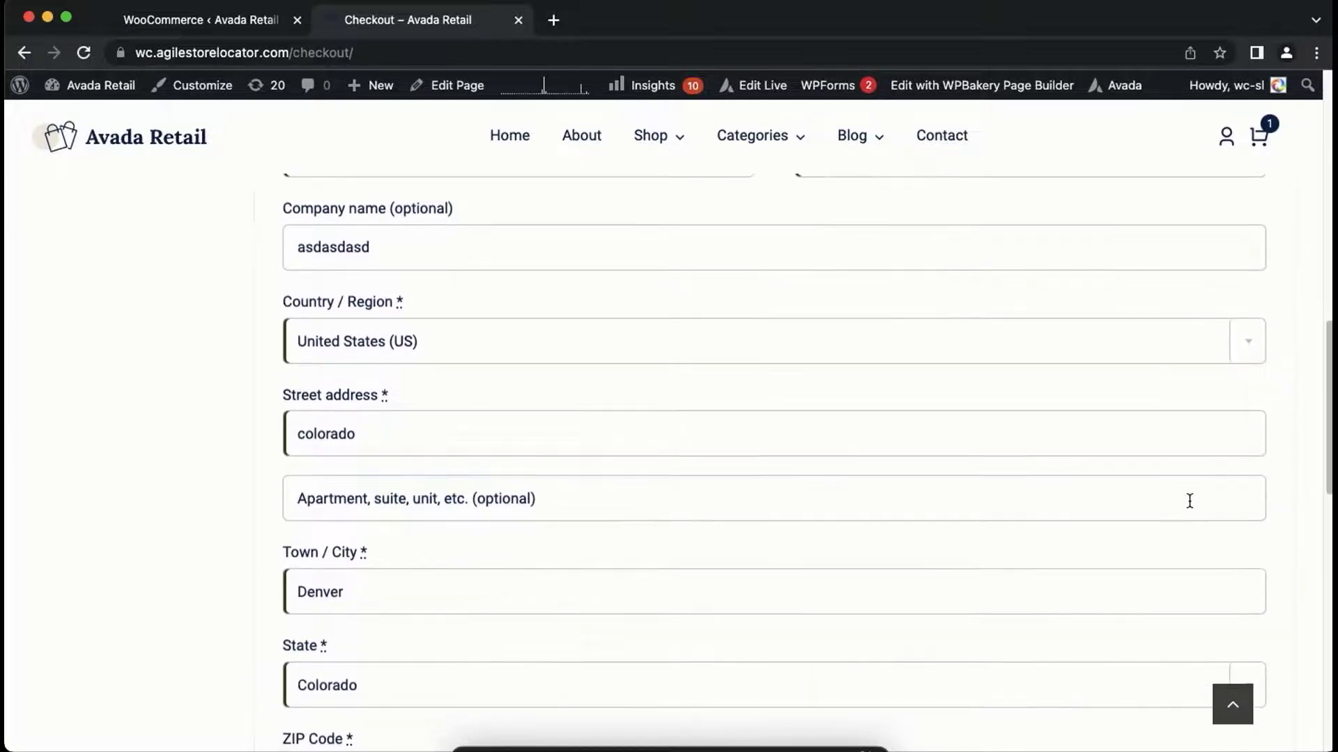
pyautogui.scroll(-2, 1192, 510)
pyautogui.scroll(-3, 1192, 509)
pyautogui.scroll(-1, 1219, 540)
# Continue past Billing and Shipping, review the $520.03 rate, and place the order
pyautogui.click(1225, 572)
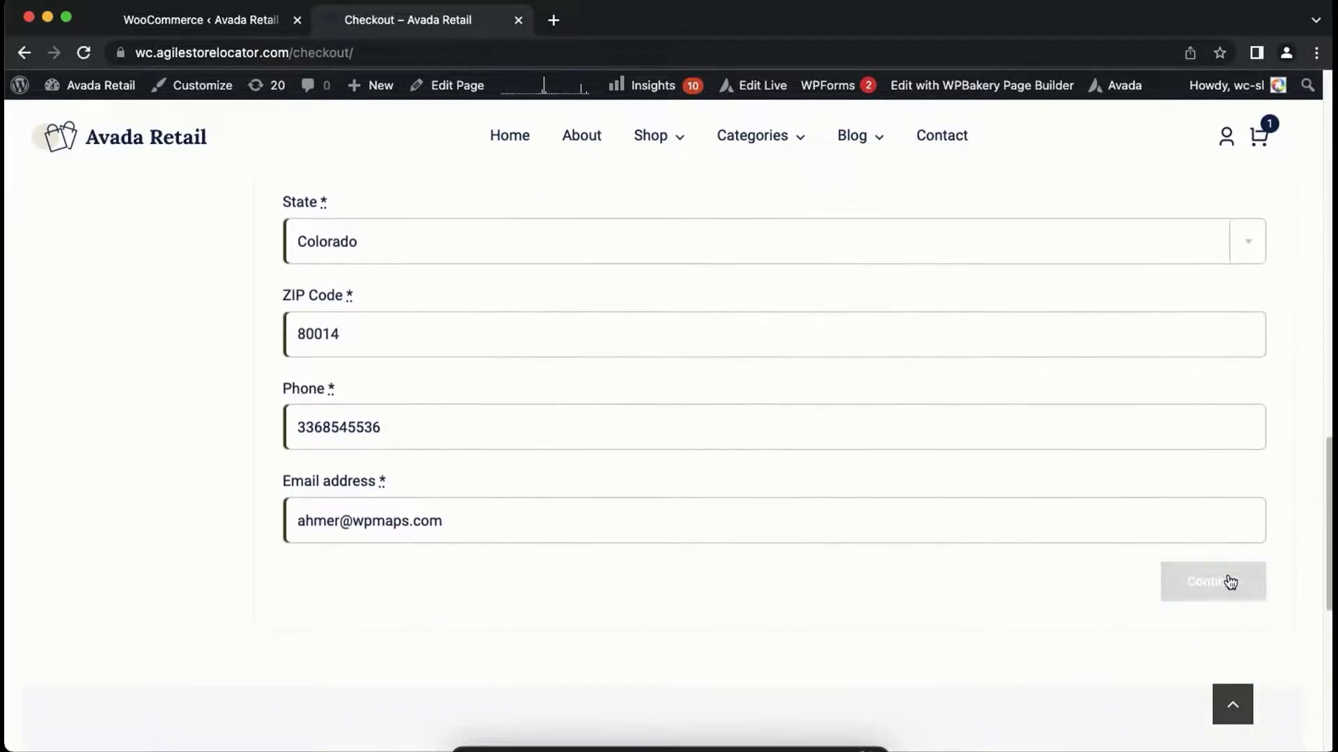
pyautogui.scroll(-4, 1229, 581)
pyautogui.scroll(2, 1090, 388)
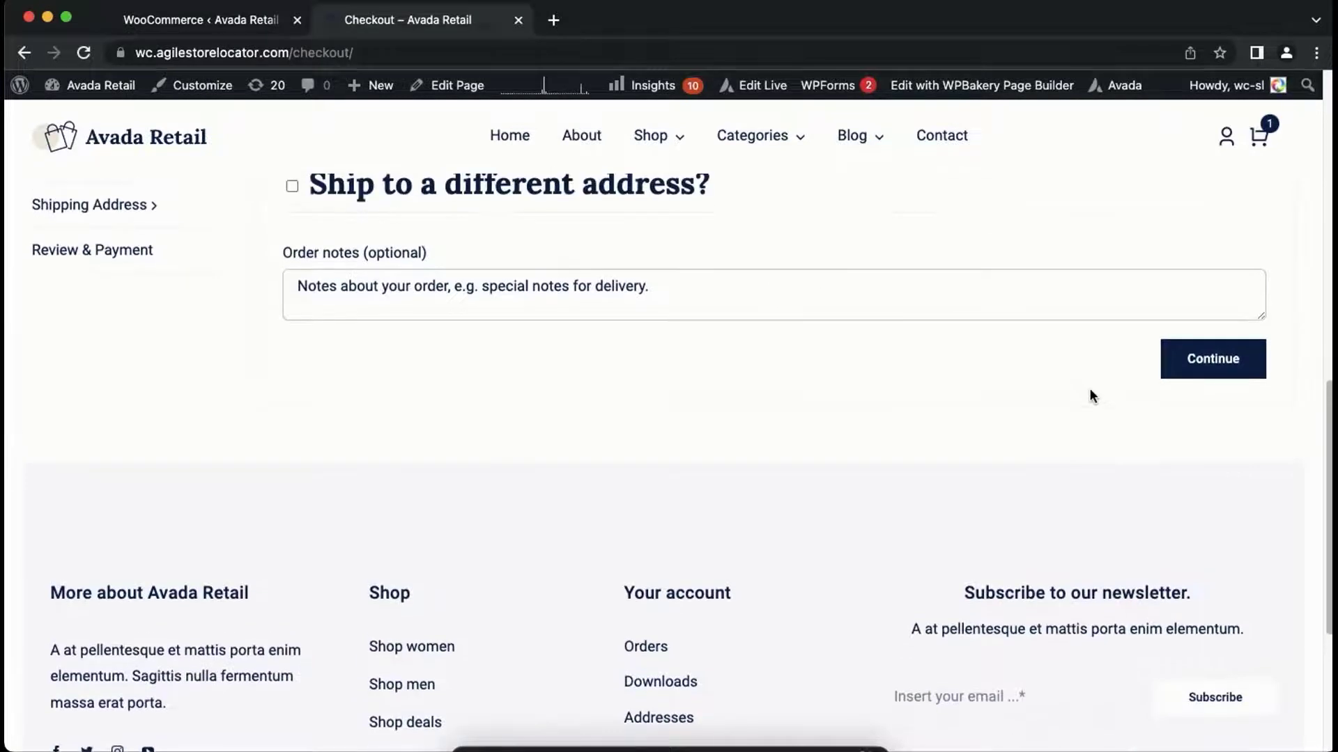
pyautogui.click(1197, 402)
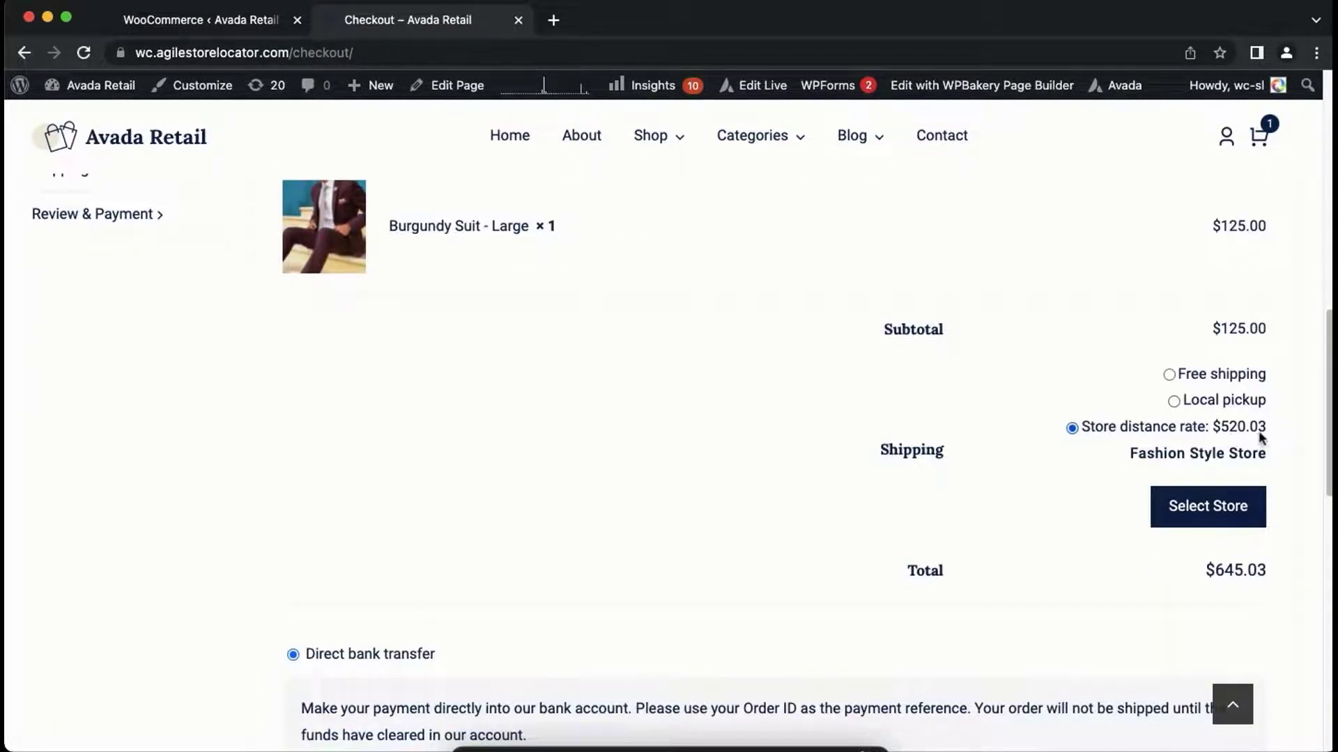
pyautogui.moveTo(1266, 428); pyautogui.dragTo(1234, 432)
pyautogui.scroll(-1, 1218, 468)
pyautogui.scroll(-2, 1219, 476)
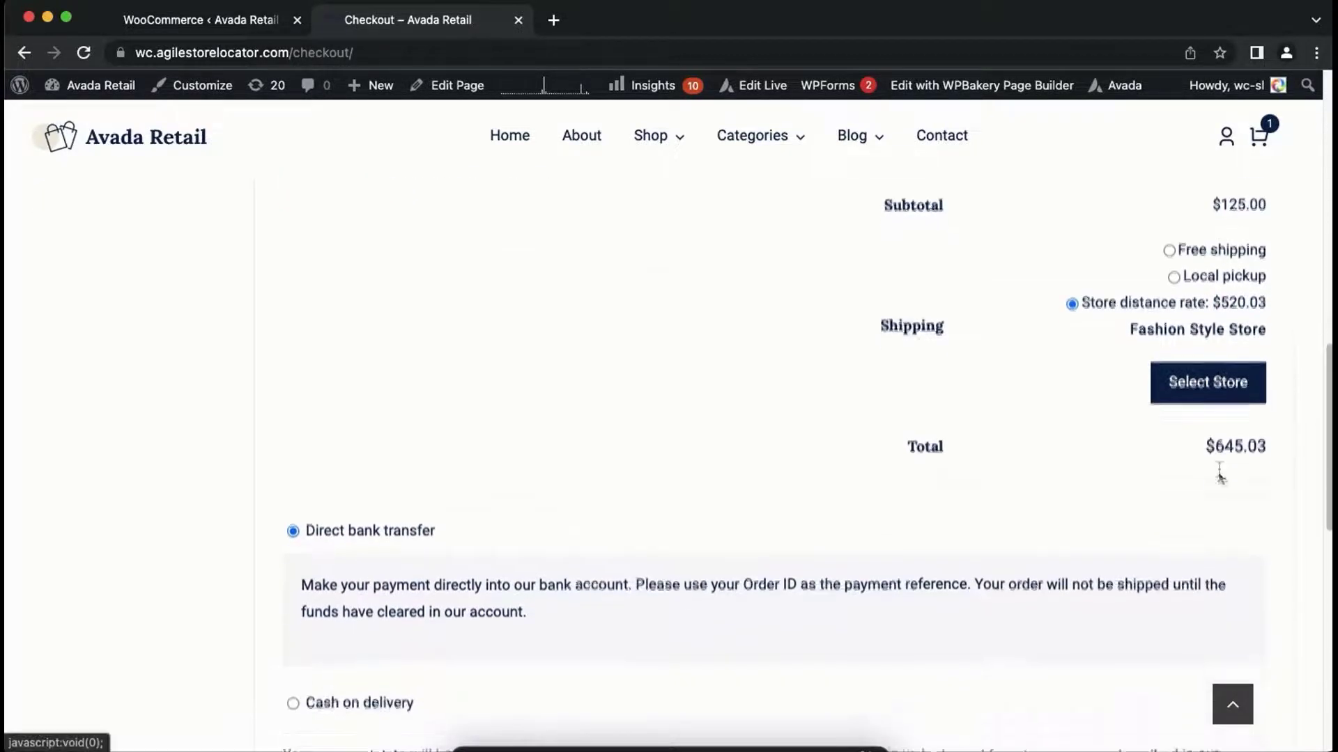
pyautogui.scroll(-3, 1218, 481)
pyautogui.click(1216, 675)
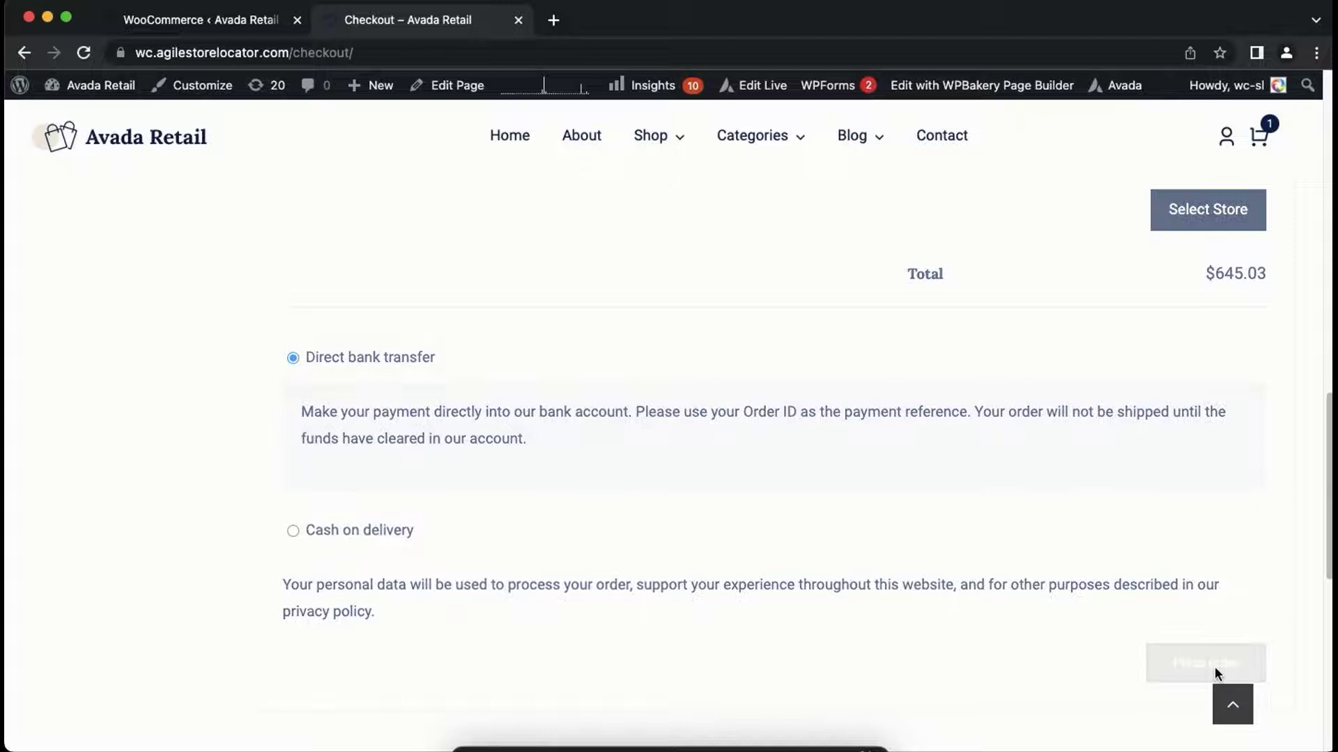